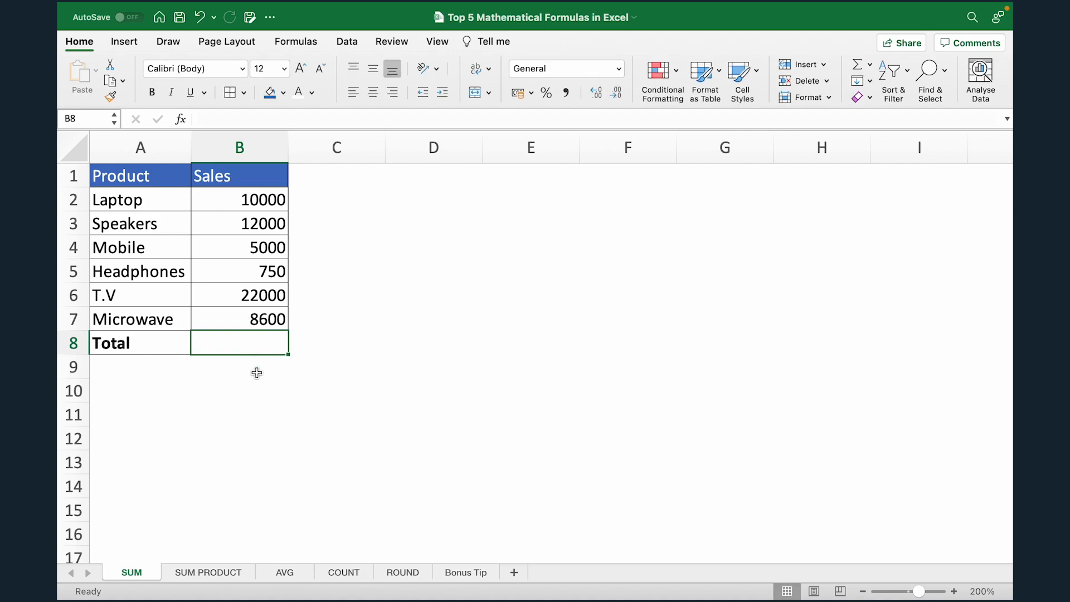
- Start a SUM formula in the Total row's Sales cell, B8
{"action": "type", "text": "=SUM"}
{"action": "double_click", "coordinate": [259, 377]}
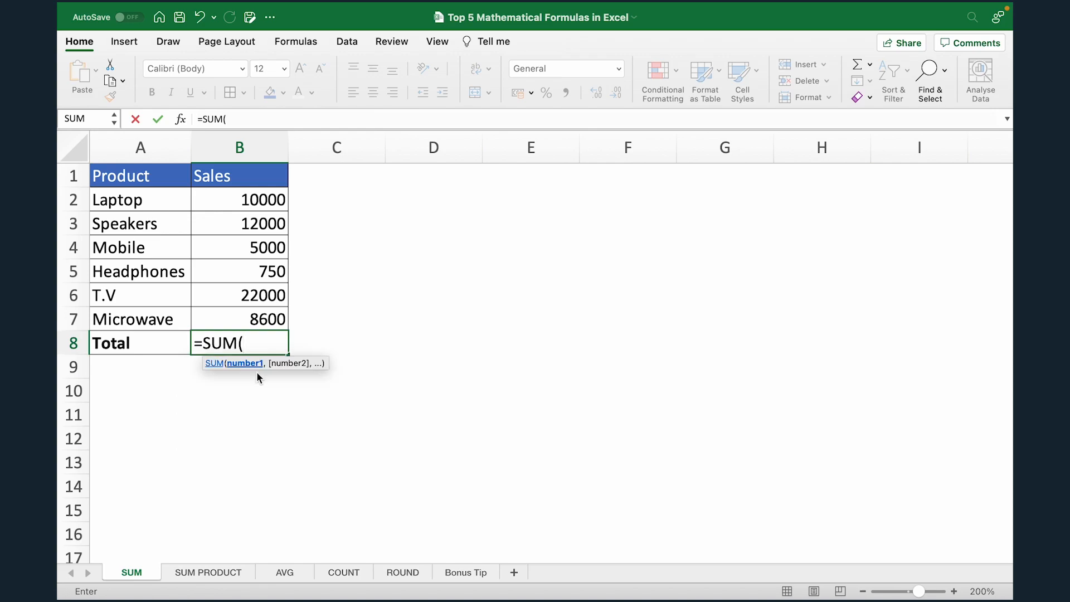
{"action": "left_click", "coordinate": [231, 203]}
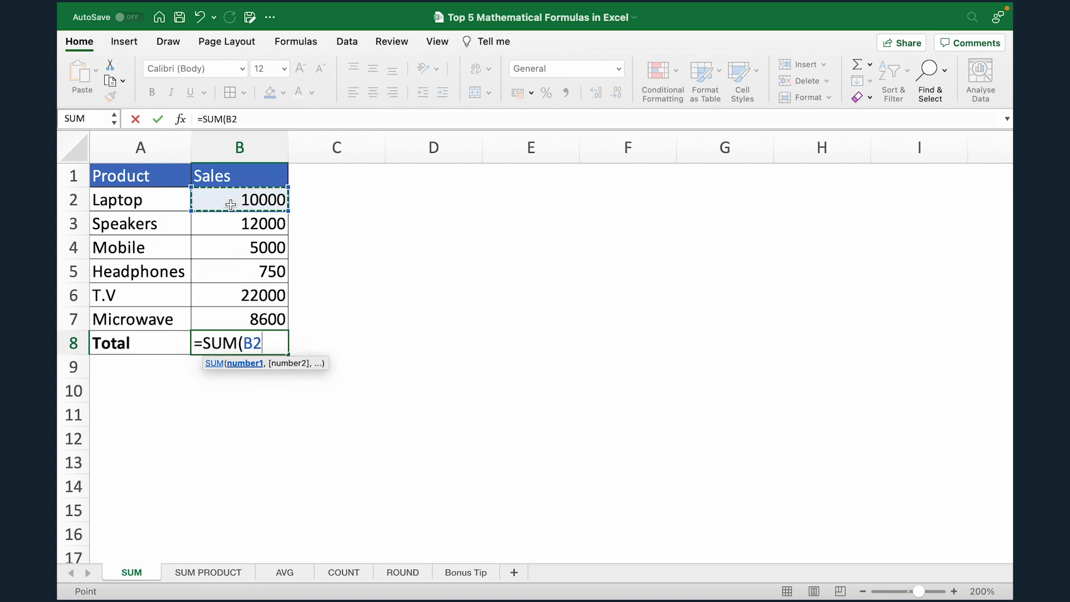
{"action": "type", "text": ",B3,B"}
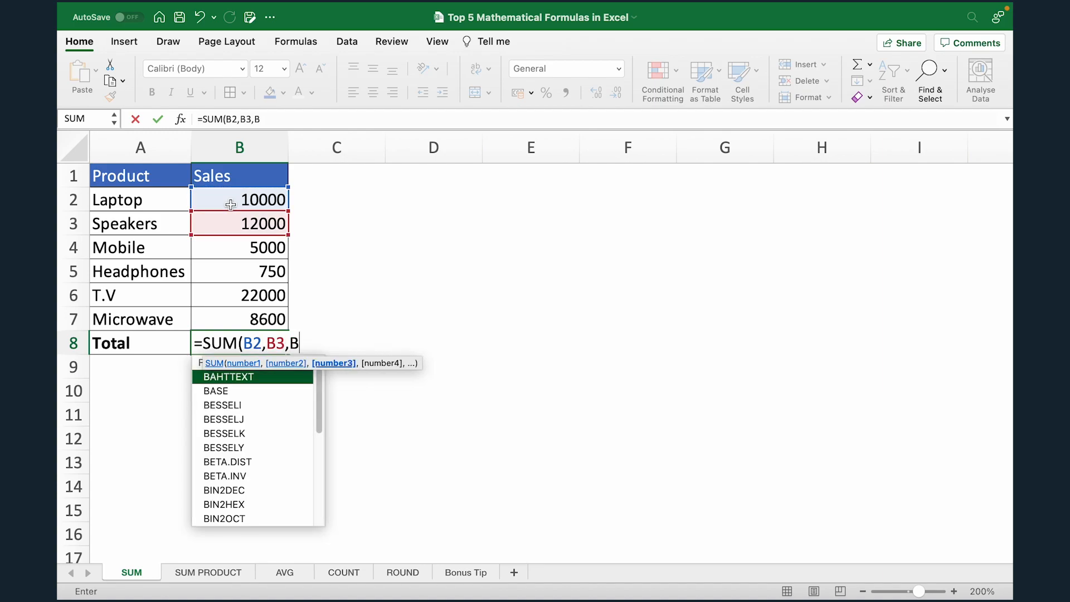
{"action": "type", "text": "4"}
{"action": "key", "text": "BackSpace"}
{"action": "key", "text": "BackSpace"}
{"action": "key", "text": "BackSpace"}
{"action": "key", "text": "BackSpace"}
{"action": "key", "text": "BackSpace"}
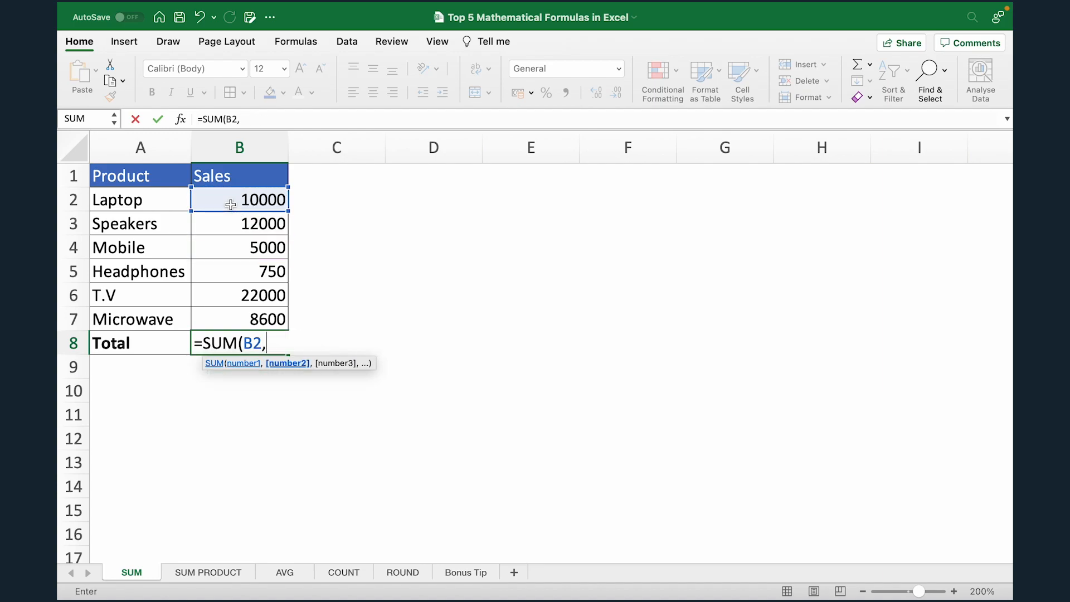
{"action": "key", "text": "BackSpace"}
{"action": "key", "text": "BackSpace"}
{"action": "key", "text": "BackSpace"}
- Complete the formula in B8 as =SUM(B2:B7) and reselect the total cell
{"action": "left_click_drag", "start_coordinate": [232, 200], "coordinate": [252, 318]}
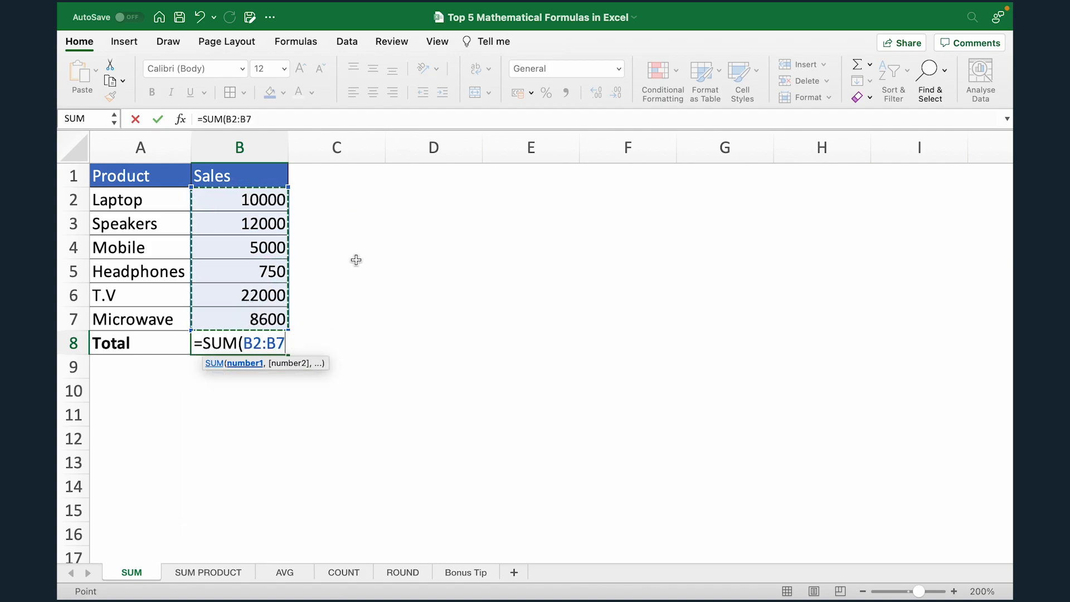
{"action": "type", "text": ")"}
{"action": "key", "text": "Return"}
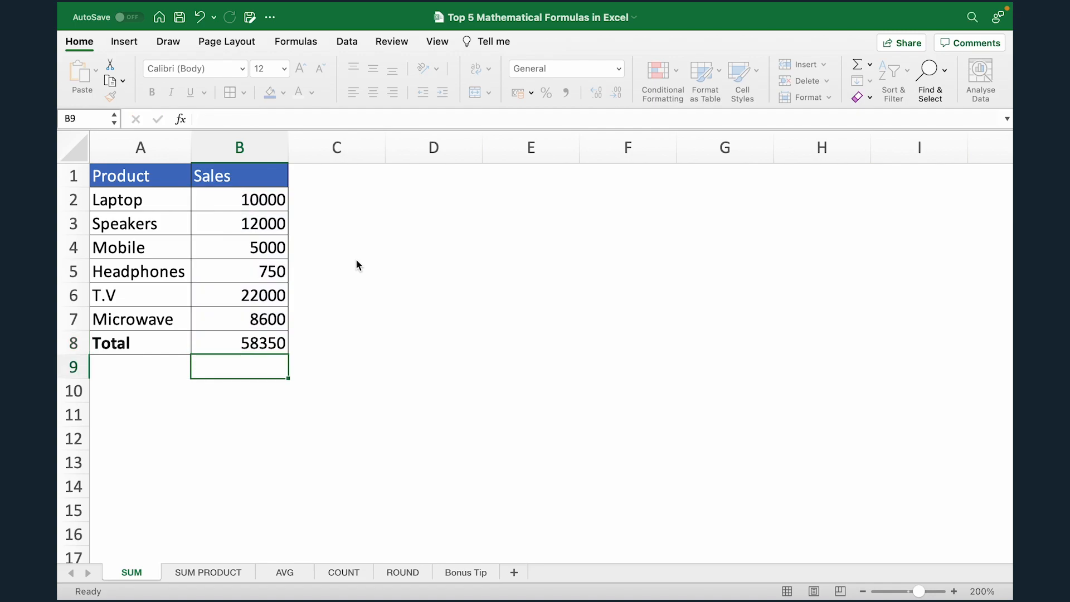
{"action": "key", "text": "Up"}
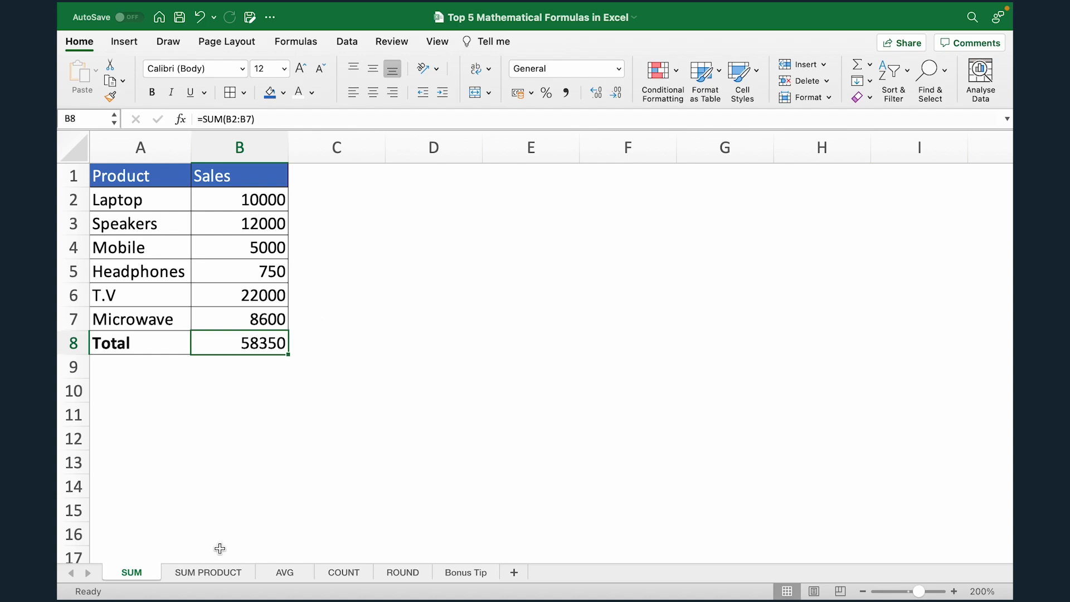
- Switch to the SUM PRODUCT sheet and examine the price and units sold for Laptop and Speakers
{"action": "left_click", "coordinate": [220, 571]}
{"action": "left_click", "coordinate": [352, 373]}
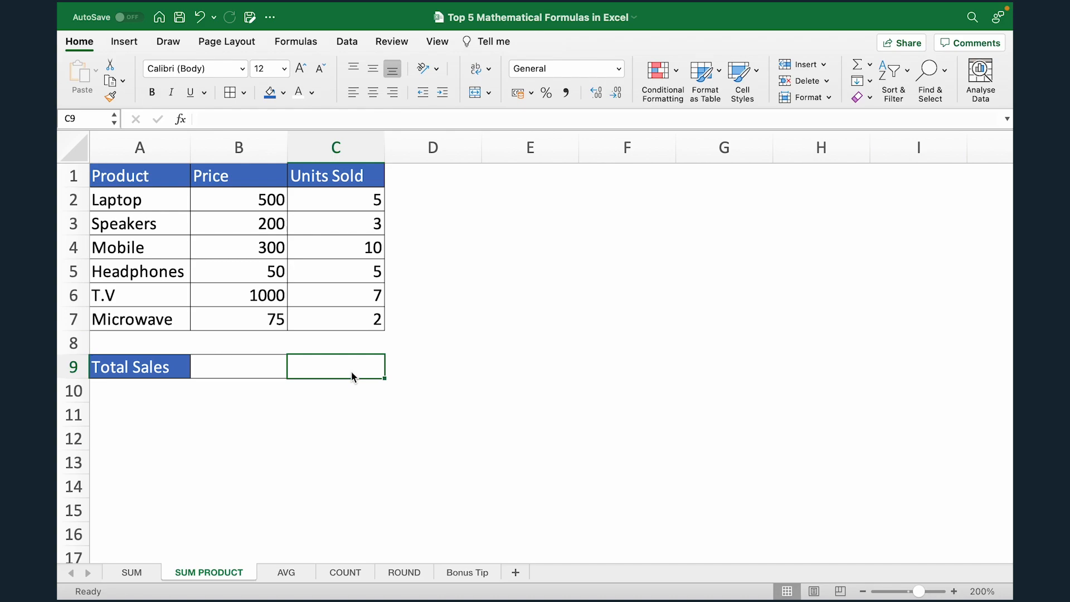
{"action": "left_click", "coordinate": [335, 200]}
{"action": "left_click", "coordinate": [161, 202]}
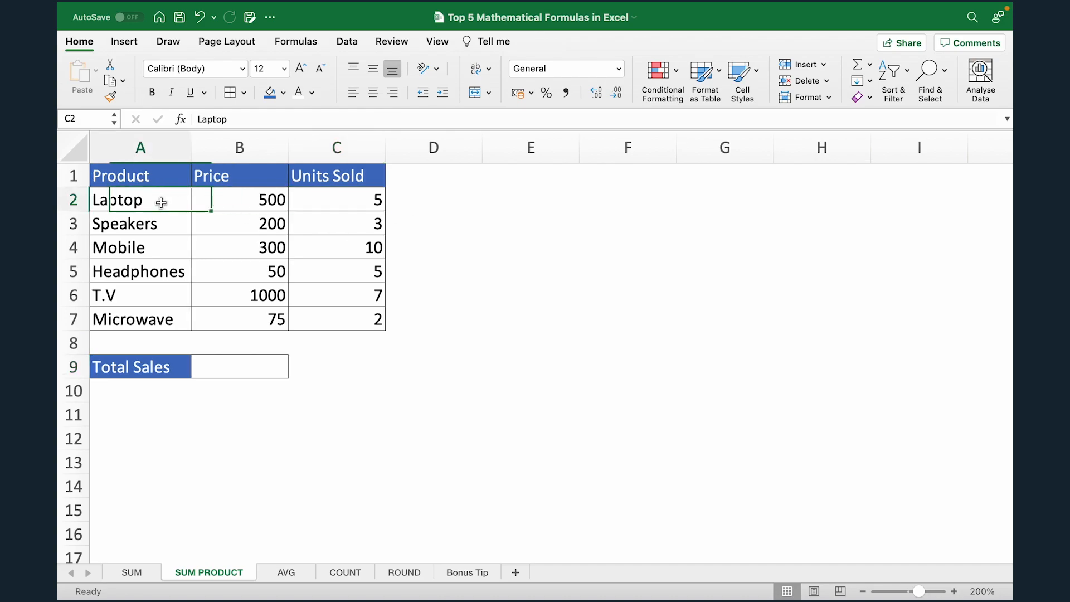
{"action": "left_click", "coordinate": [228, 204]}
{"action": "left_click", "coordinate": [335, 195]}
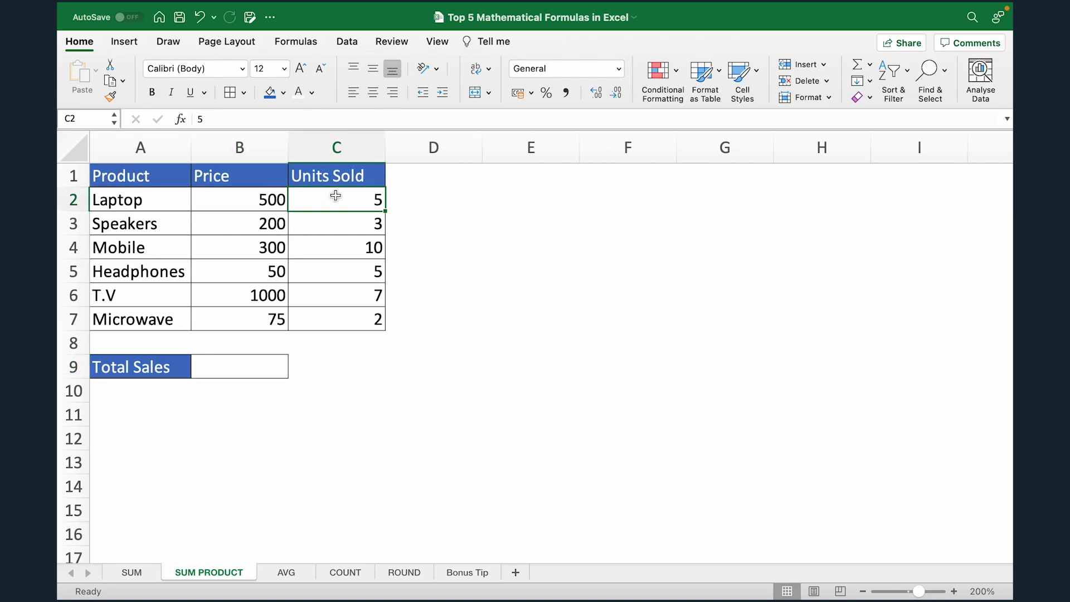
{"action": "left_click", "coordinate": [178, 221]}
{"action": "left_click", "coordinate": [212, 226]}
{"action": "left_click", "coordinate": [315, 224]}
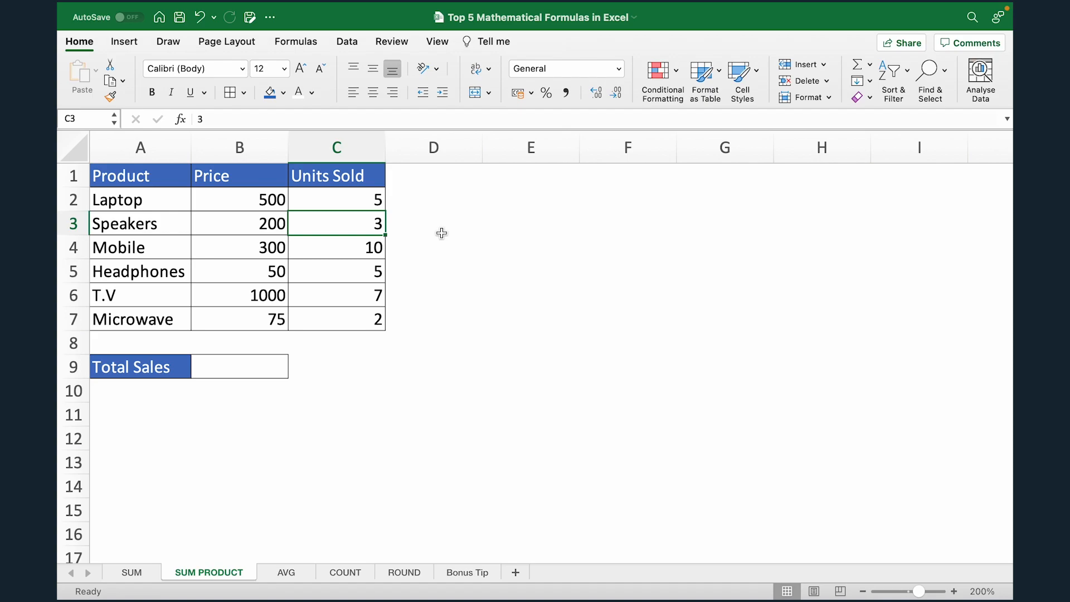
- Enter =B2*C2 in D2 to multiply price by units sold, and fill the formula down to D7
{"action": "left_click", "coordinate": [423, 196]}
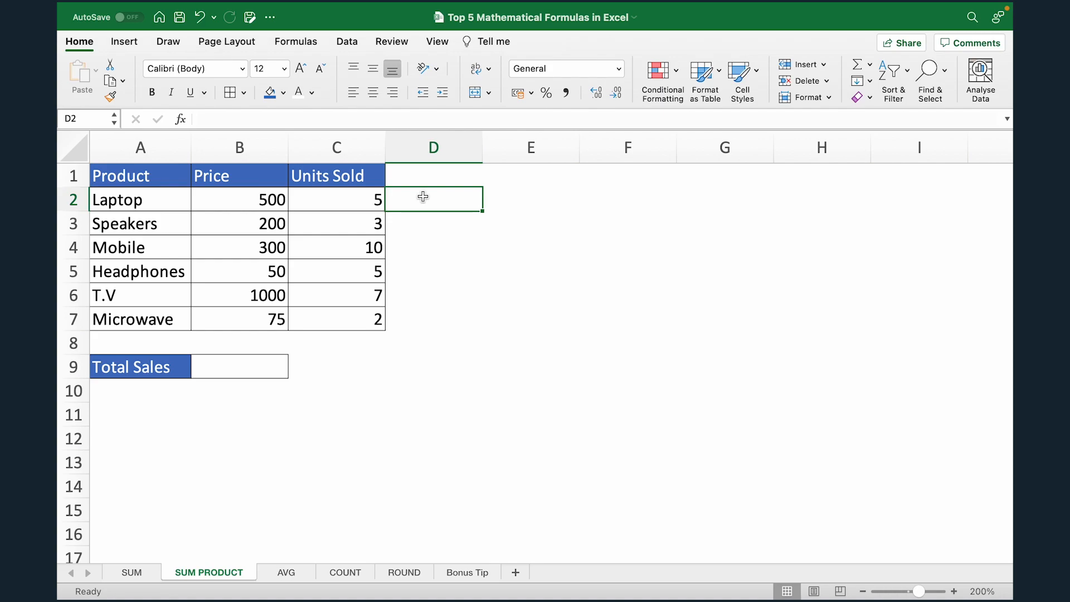
{"action": "type", "text": "="}
{"action": "key", "text": "Left"}
{"action": "key", "text": "Left"}
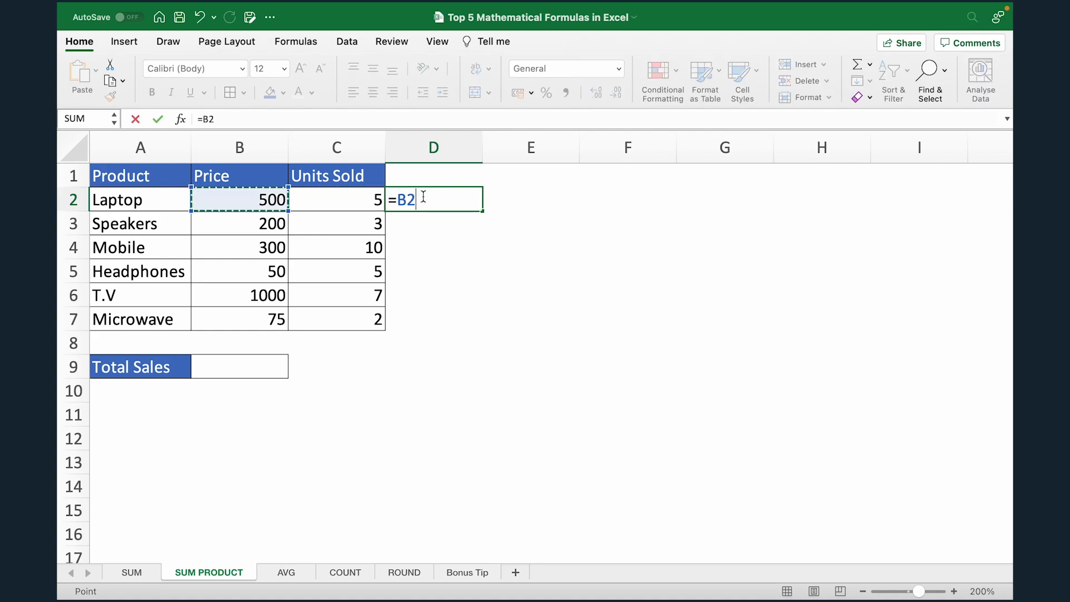
{"action": "type", "text": "*"}
{"action": "key", "text": "Left"}
{"action": "key", "text": "Left"}
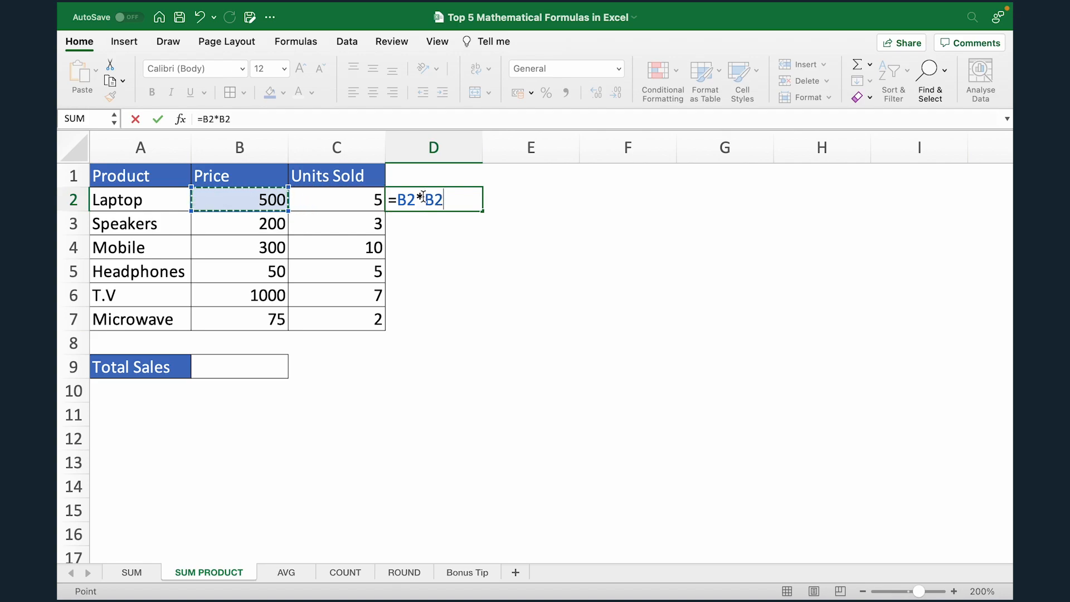
{"action": "key", "text": "Right"}
{"action": "key", "text": "Return"}
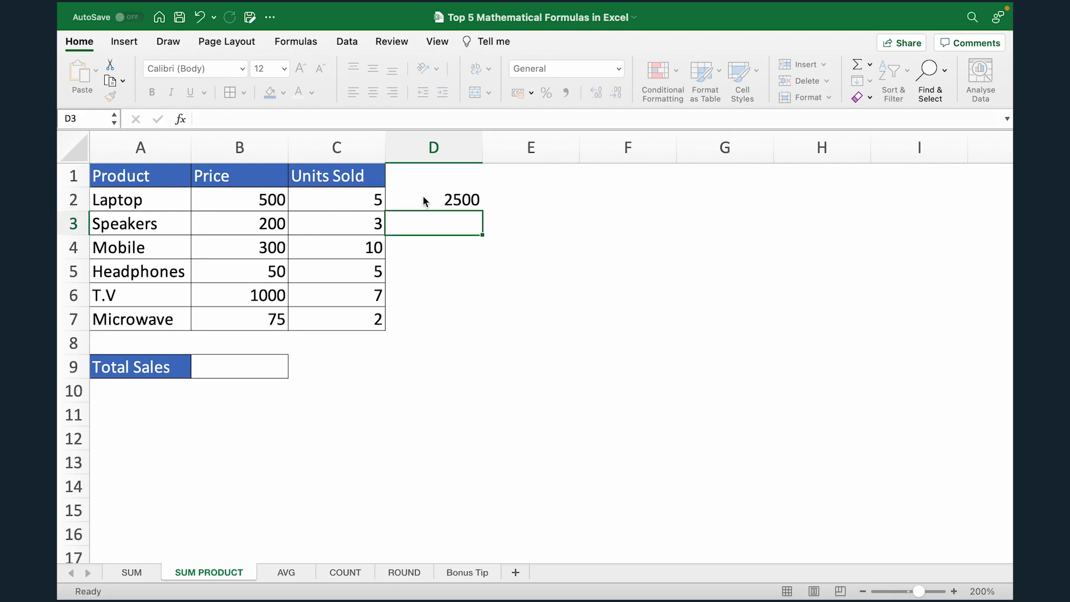
{"action": "left_click", "coordinate": [473, 205]}
{"action": "left_click_drag", "start_coordinate": [482, 210], "coordinate": [489, 328]}
- Clear the row-by-row product formulas from D2:D7
{"action": "left_click", "coordinate": [421, 199]}
{"action": "key", "text": "ctrl+shift+Down"}
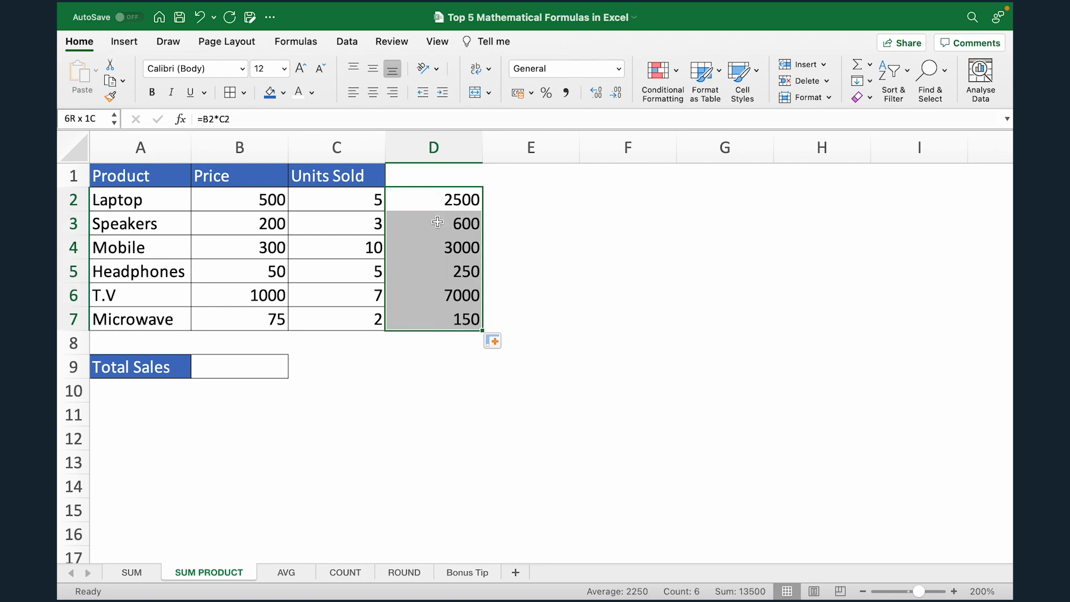
{"action": "key", "text": "Delete"}
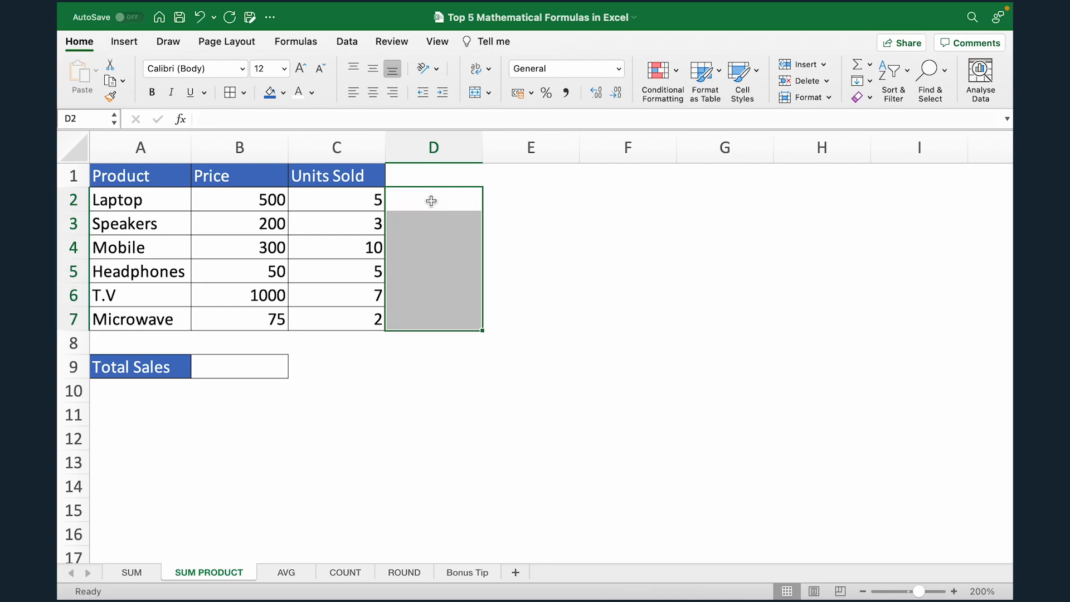
{"action": "left_click", "coordinate": [429, 198]}
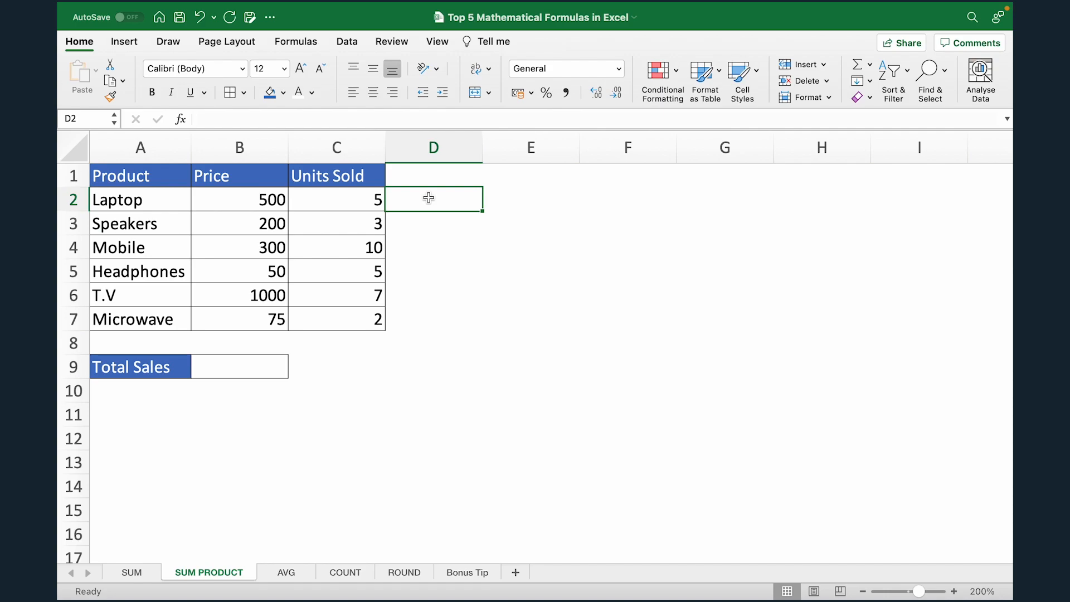
- Calculate Total Sales in B9 with =SUMPRODUCT(B2:B7,C2:C7)
{"action": "left_click", "coordinate": [252, 373]}
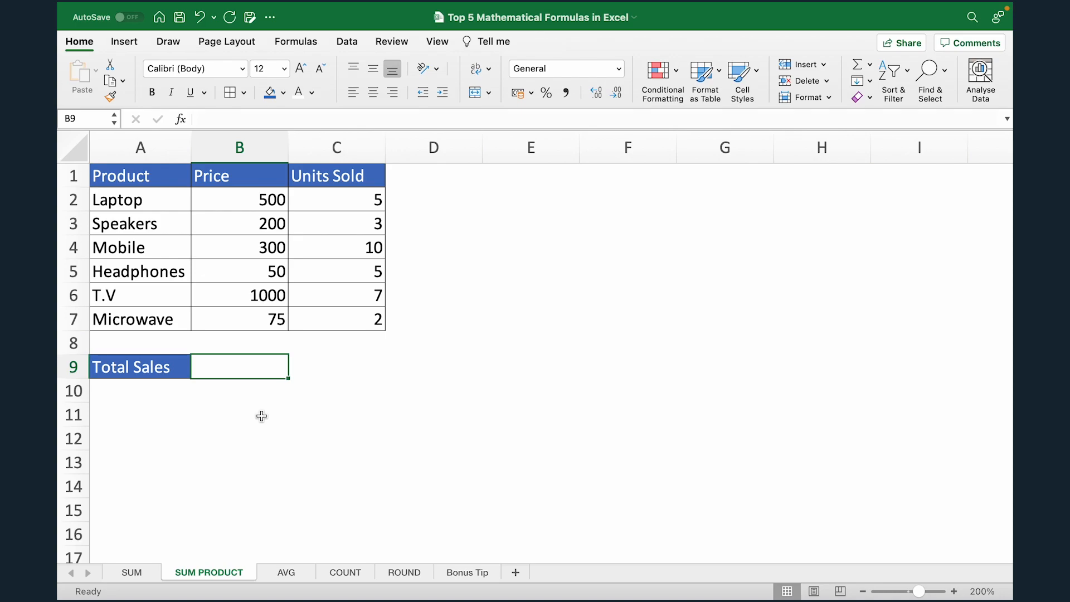
{"action": "type", "text": "=SUM"}
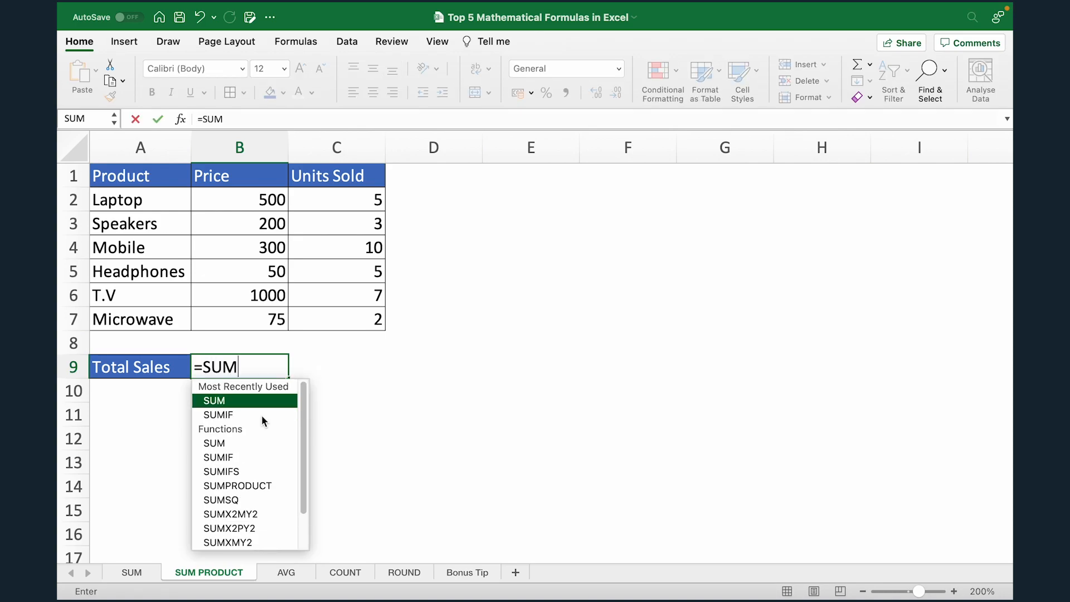
{"action": "type", "text": "PR"}
{"action": "key", "text": "Tab"}
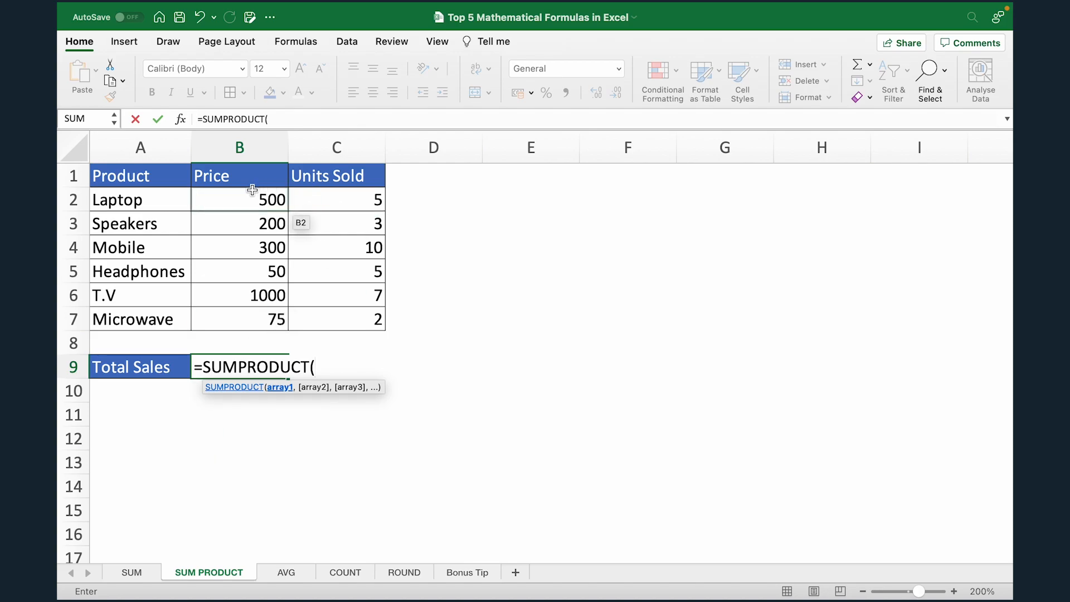
{"action": "left_click_drag", "start_coordinate": [244, 194], "coordinate": [251, 315]}
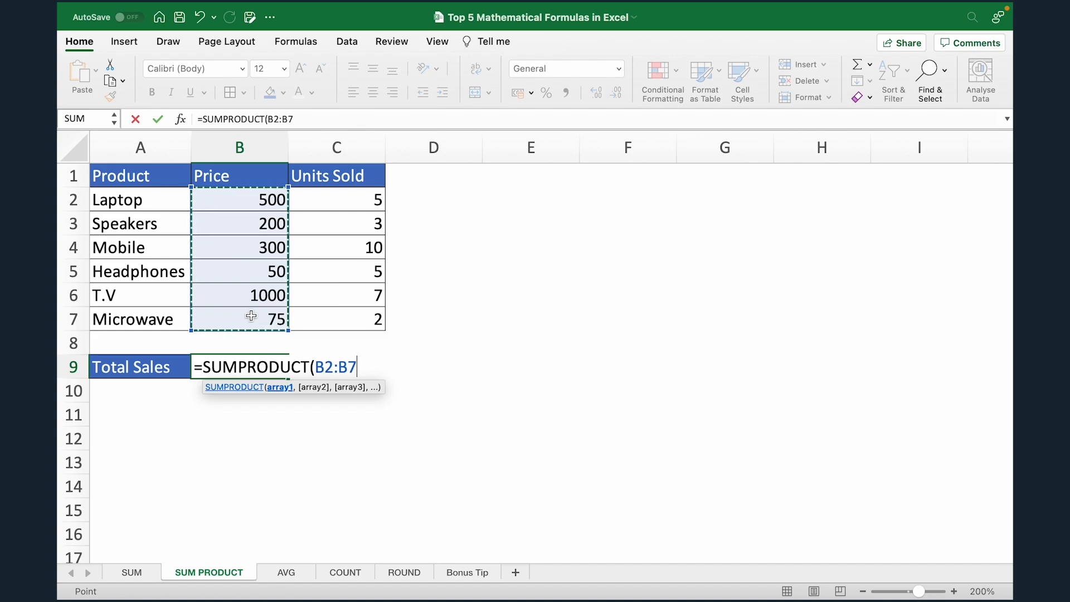
{"action": "type", "text": ","}
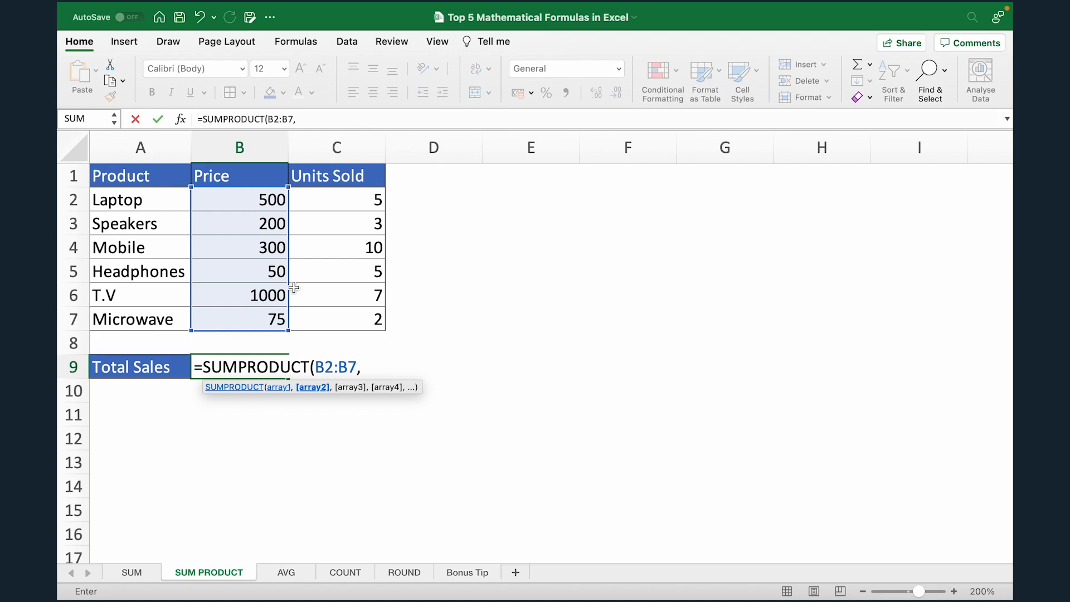
{"action": "left_click_drag", "start_coordinate": [332, 201], "coordinate": [336, 322]}
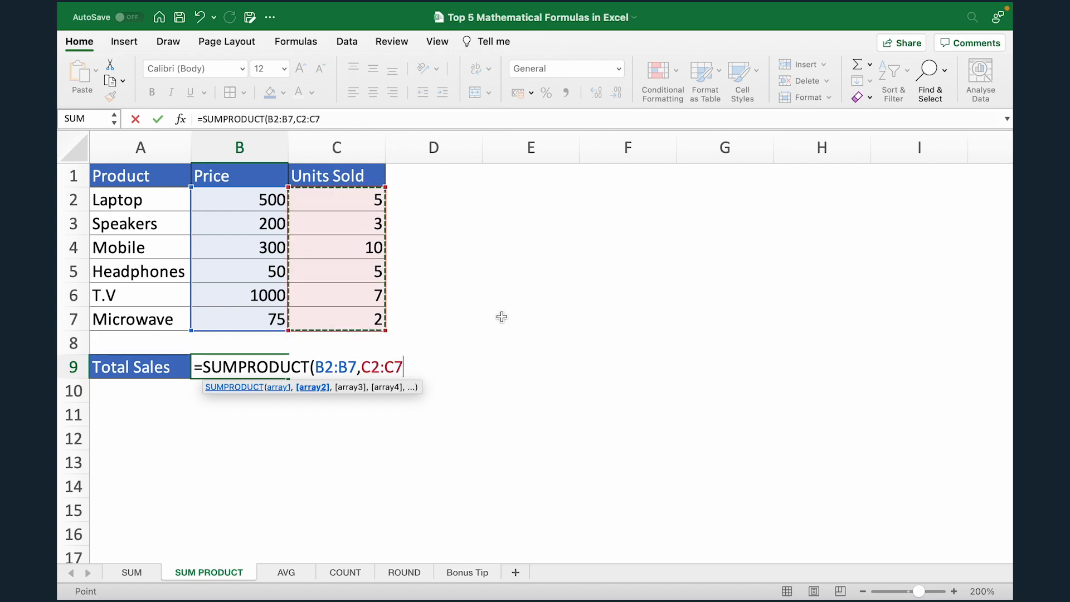
{"action": "type", "text": ")"}
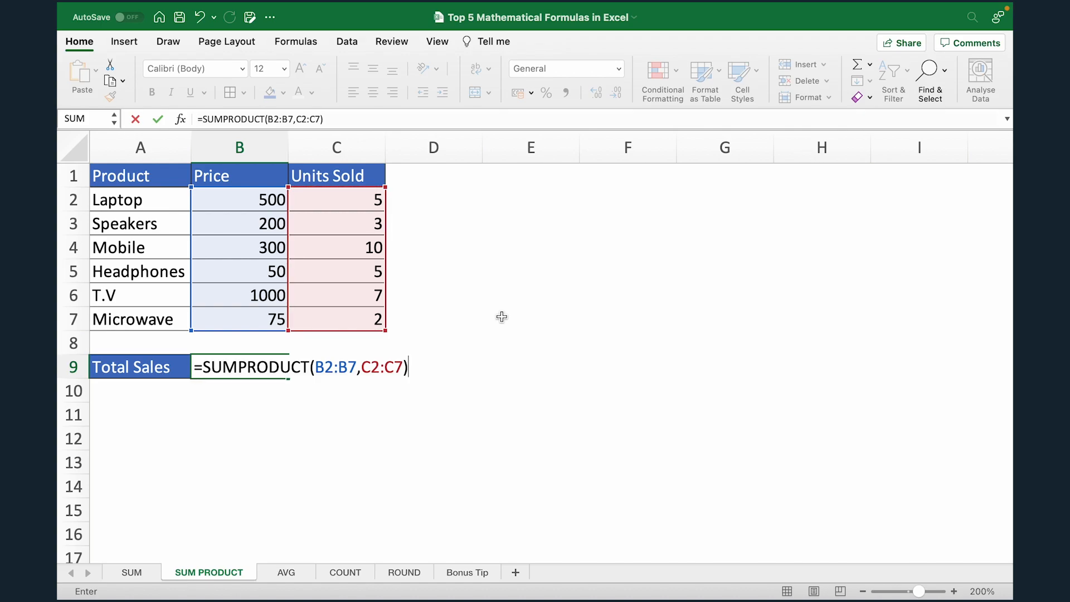
{"action": "key", "text": "Return"}
{"action": "key", "text": "Up"}
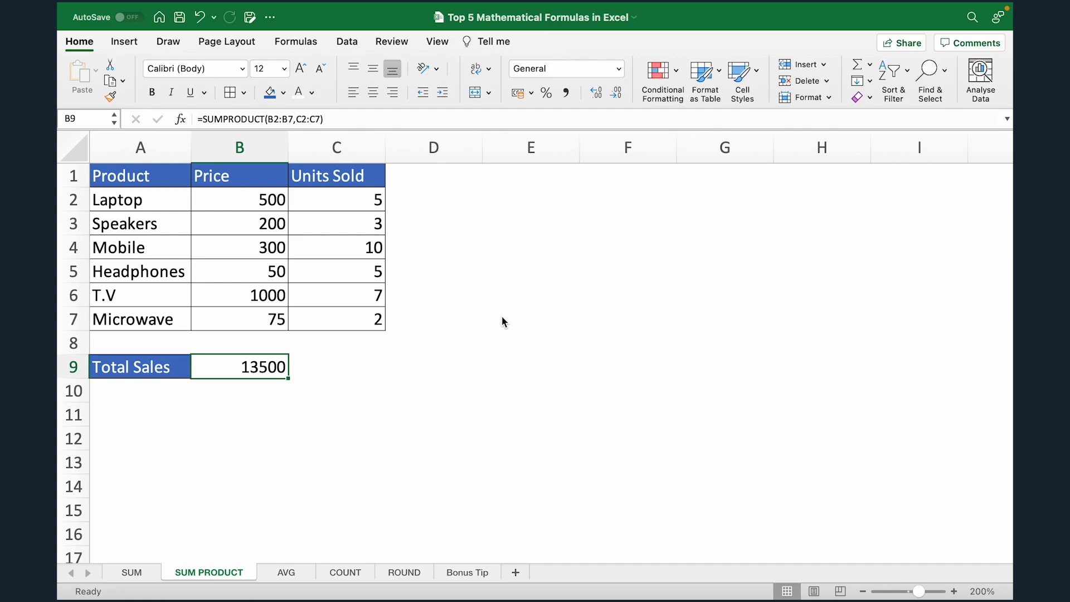
- Examine the price and units sold pairs row by row, ending on the Total Sales formula in B9
{"action": "left_click_drag", "start_coordinate": [249, 202], "coordinate": [354, 219]}
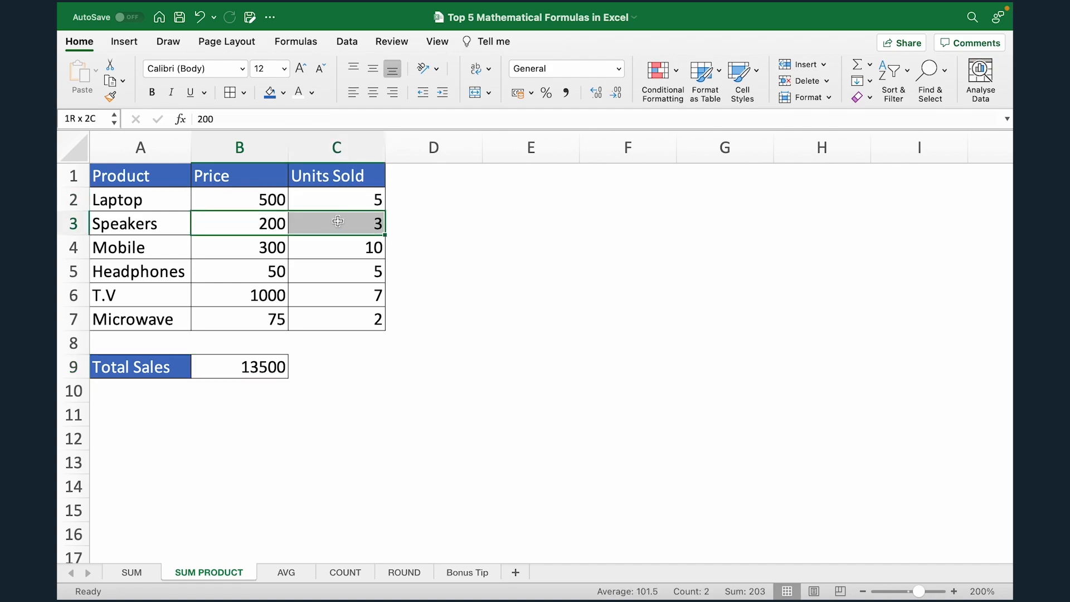
{"action": "left_click_drag", "start_coordinate": [249, 247], "coordinate": [325, 249]}
{"action": "left_click_drag", "start_coordinate": [265, 271], "coordinate": [341, 265]}
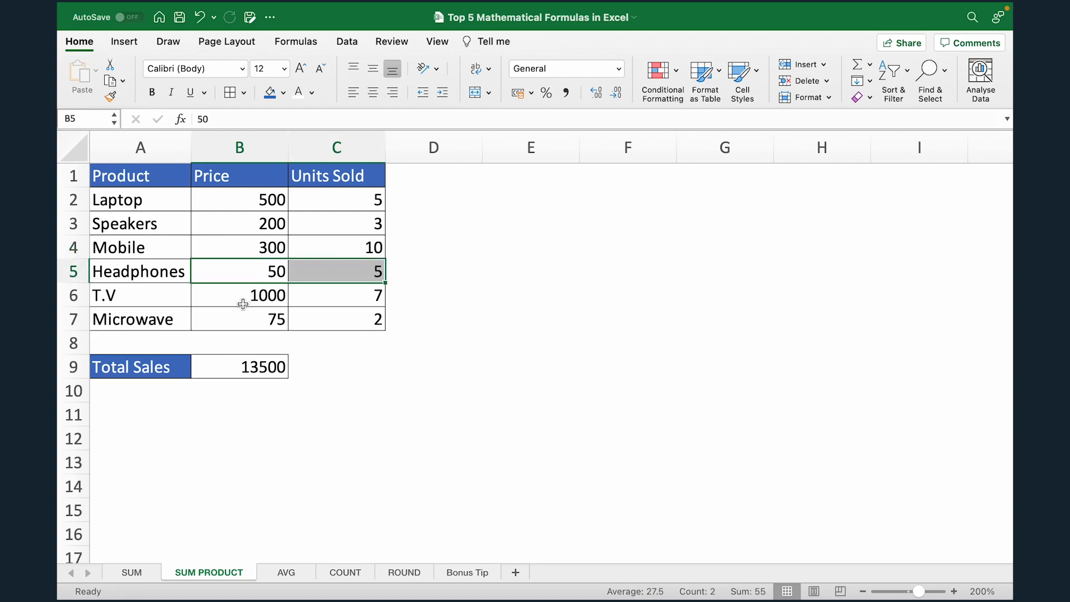
{"action": "left_click_drag", "start_coordinate": [243, 304], "coordinate": [331, 295]}
{"action": "left_click_drag", "start_coordinate": [263, 328], "coordinate": [344, 323]}
{"action": "left_click", "coordinate": [315, 417]}
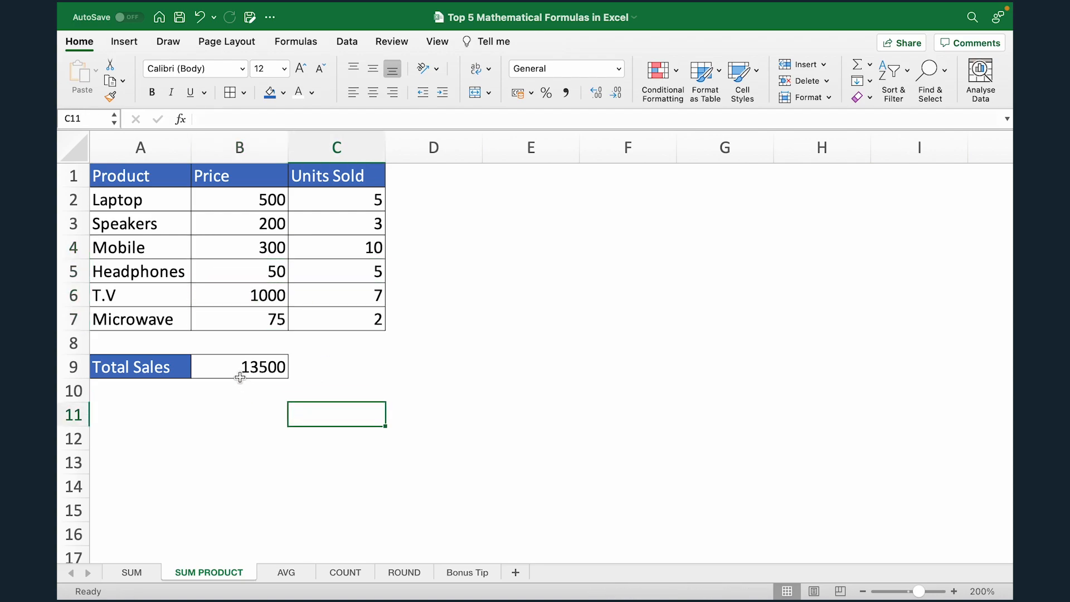
{"action": "left_click", "coordinate": [223, 368]}
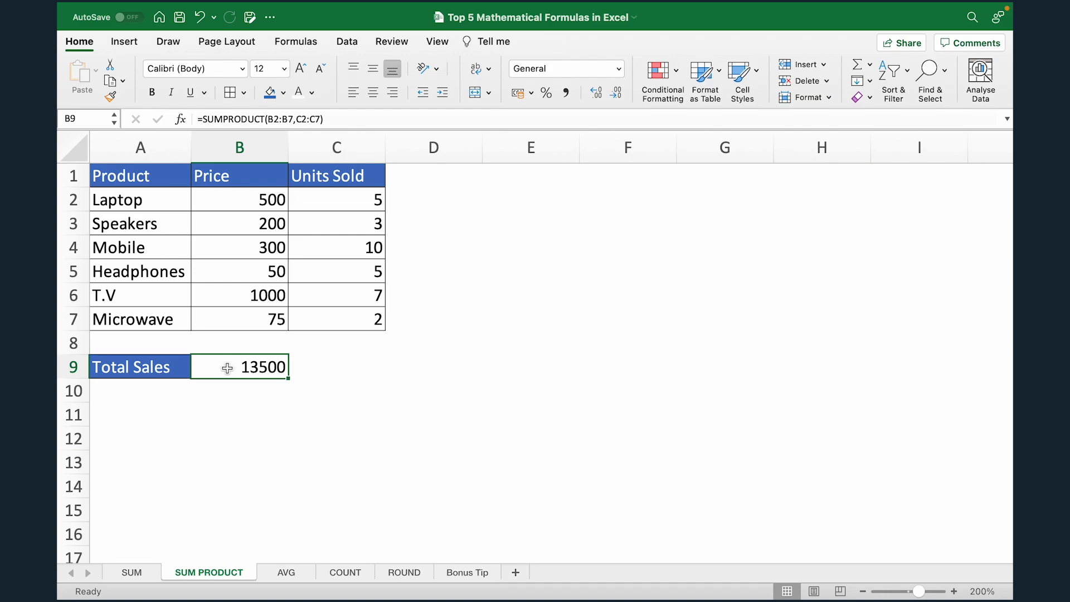
- Open the AVG sheet and review the marks for English, Physics, Chemistry and Maths in B2:B5
{"action": "left_click", "coordinate": [286, 572]}
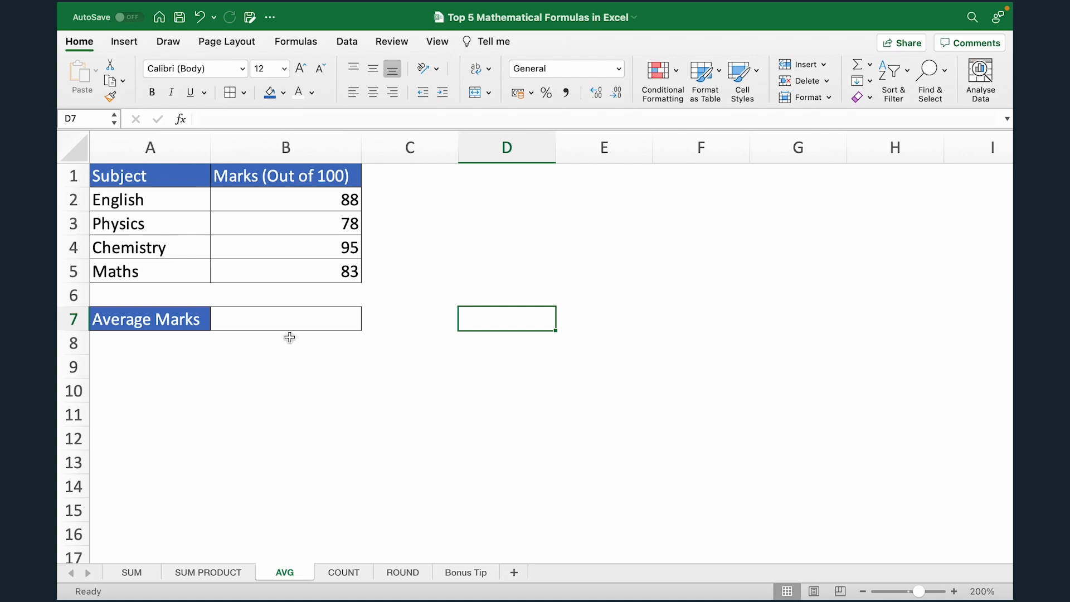
{"action": "left_click", "coordinate": [245, 200]}
{"action": "left_click", "coordinate": [249, 226]}
{"action": "left_click", "coordinate": [257, 248]}
{"action": "left_click", "coordinate": [271, 276]}
- Calculate the Average Marks in B7 with =AVERAGE(B2:B5)
{"action": "left_click", "coordinate": [274, 316]}
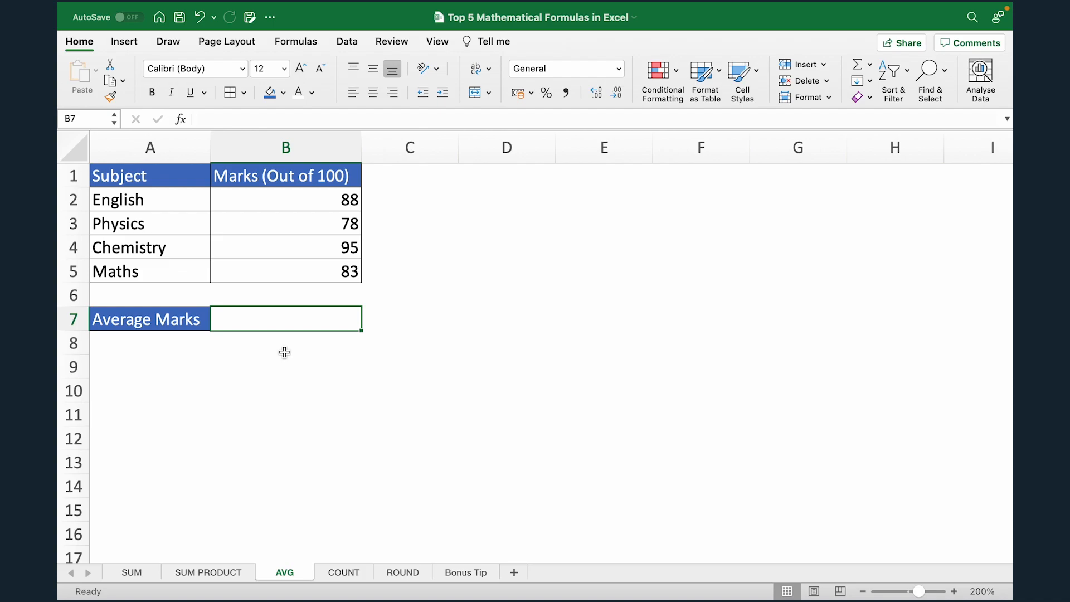
{"action": "type", "text": "="}
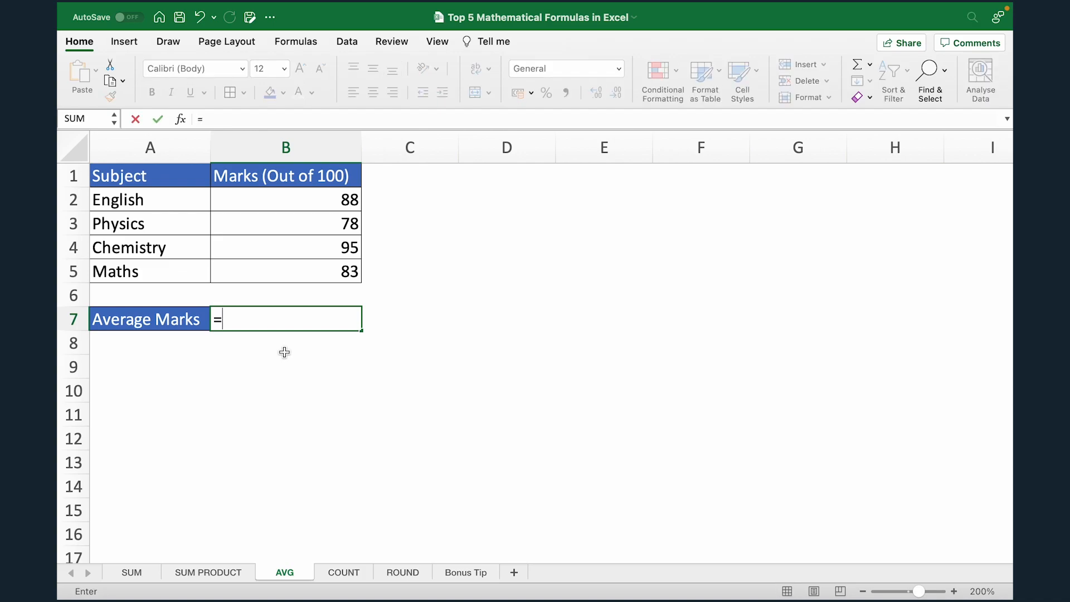
{"action": "type", "text": "AVERAGE("}
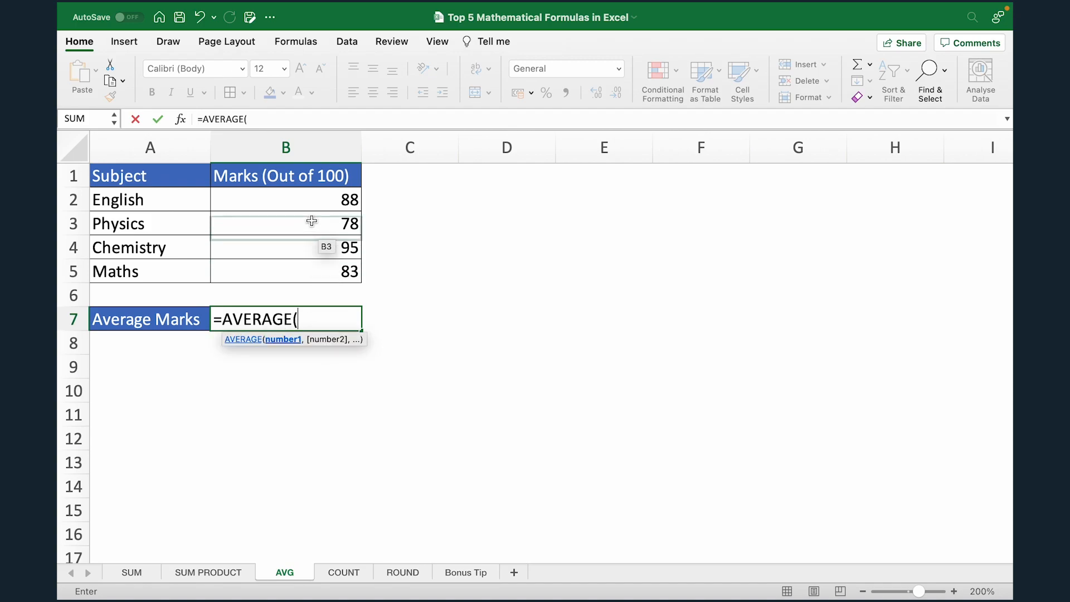
{"action": "left_click", "coordinate": [329, 201]}
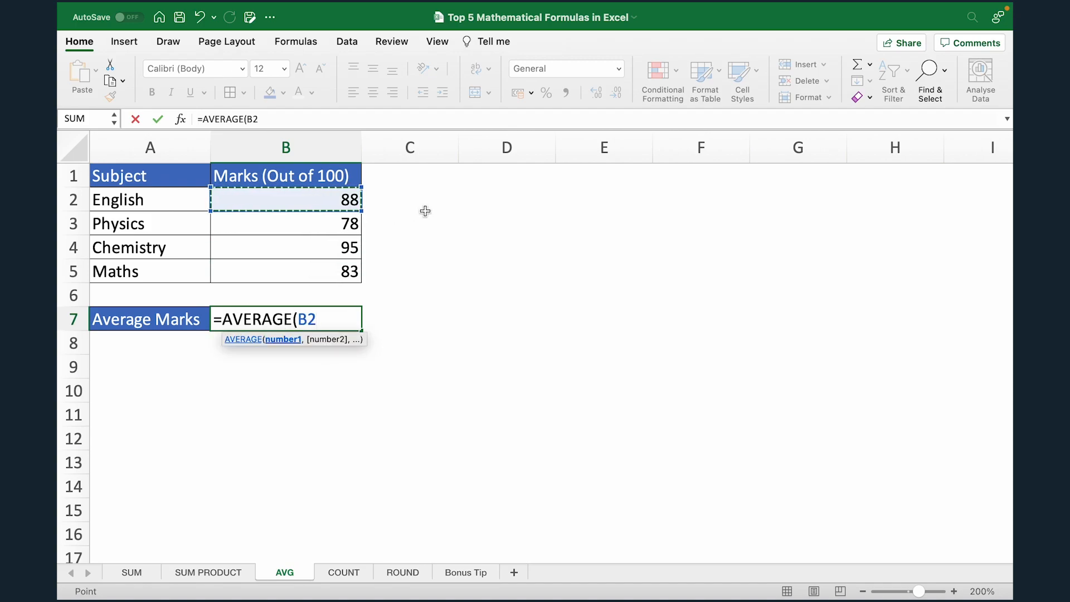
{"action": "type", "text": ",B"}
{"action": "key", "text": "BackSpace"}
{"action": "key", "text": "BackSpace"}
{"action": "key", "text": "BackSpace"}
{"action": "key", "text": "BackSpace"}
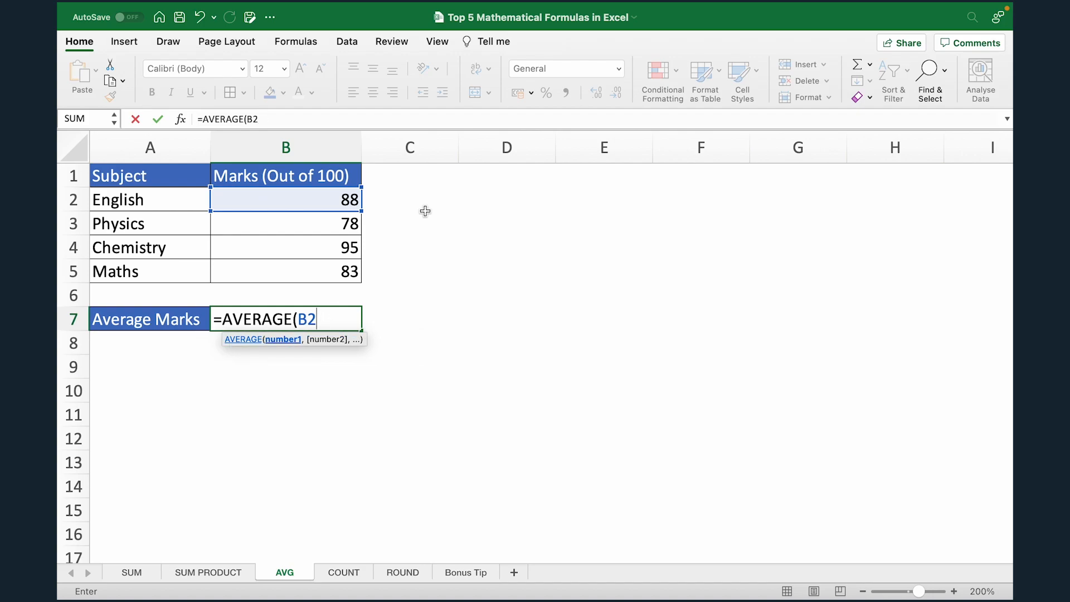
{"action": "left_click_drag", "start_coordinate": [311, 202], "coordinate": [345, 276]}
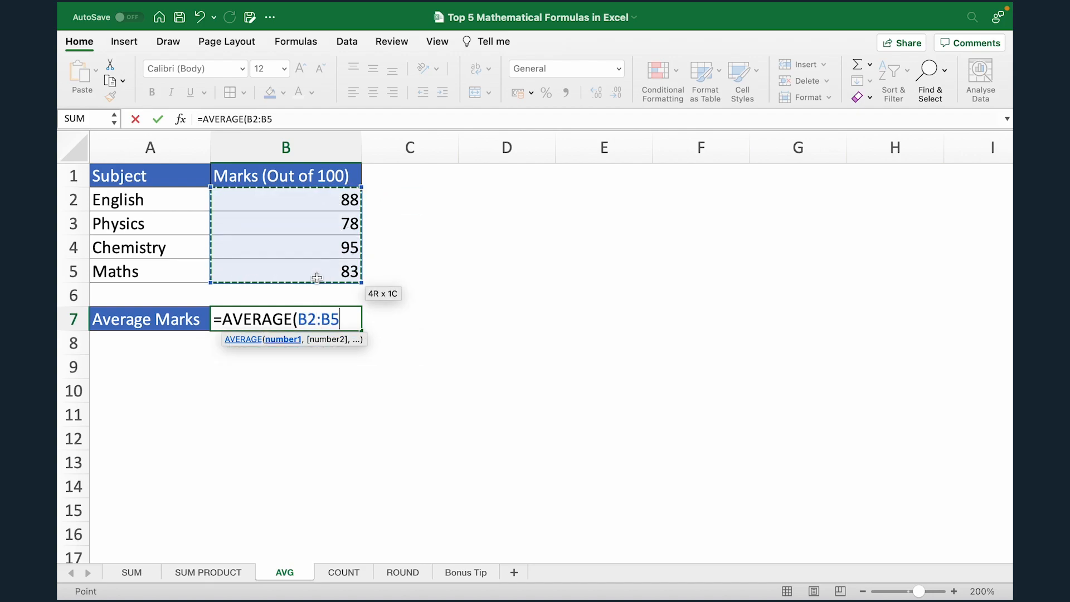
{"action": "type", "text": ")"}
{"action": "key", "text": "Return"}
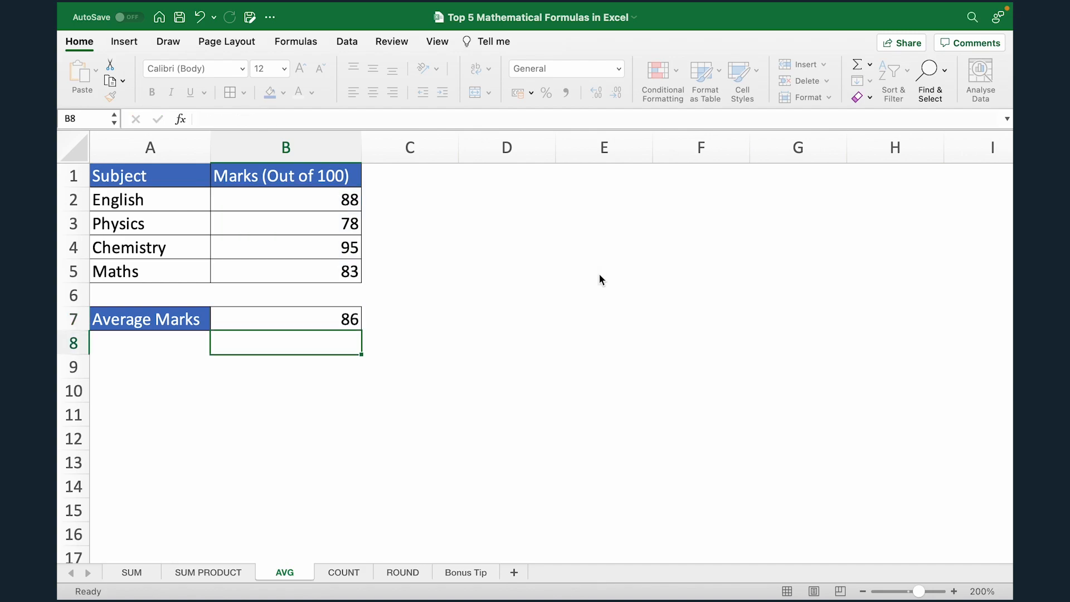
{"action": "key", "text": "Up"}
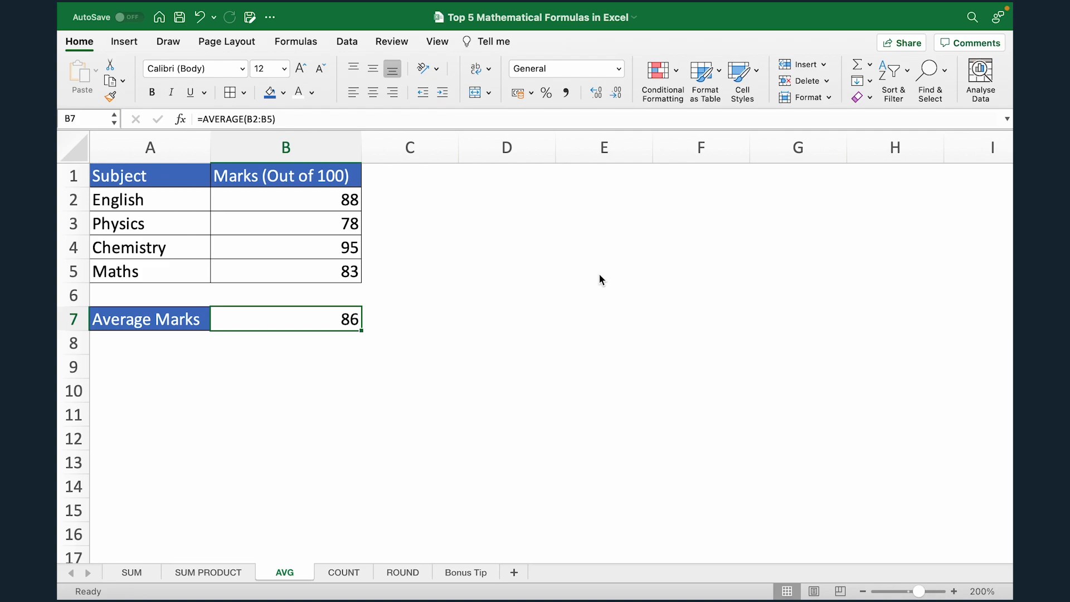
- Open the COUNT sheet and review the first order's ID, date, product and order amount across row 2
{"action": "left_click", "coordinate": [342, 571]}
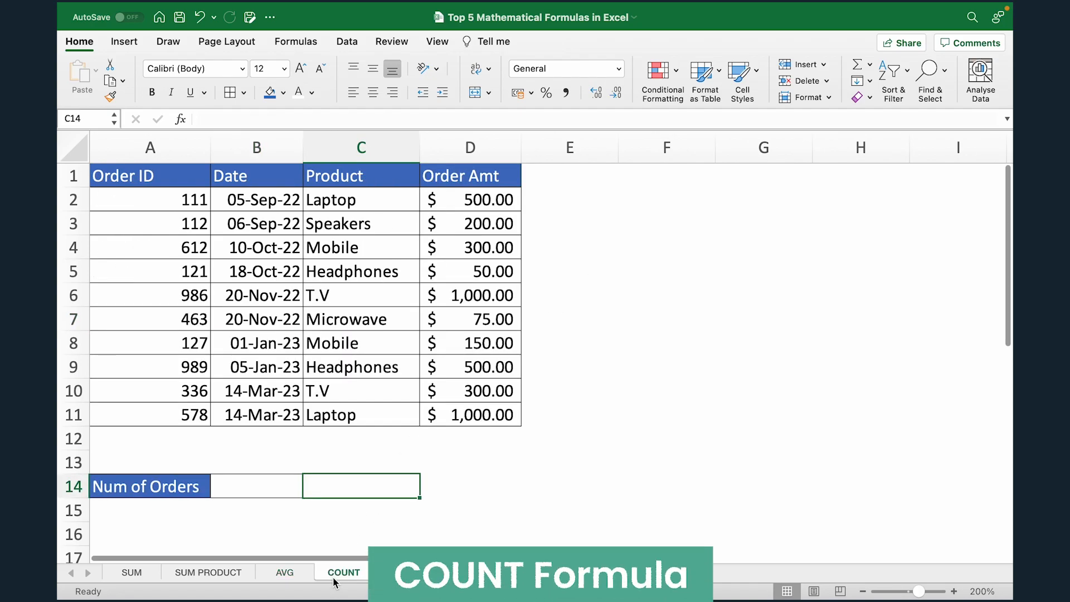
{"action": "left_click", "coordinate": [446, 481]}
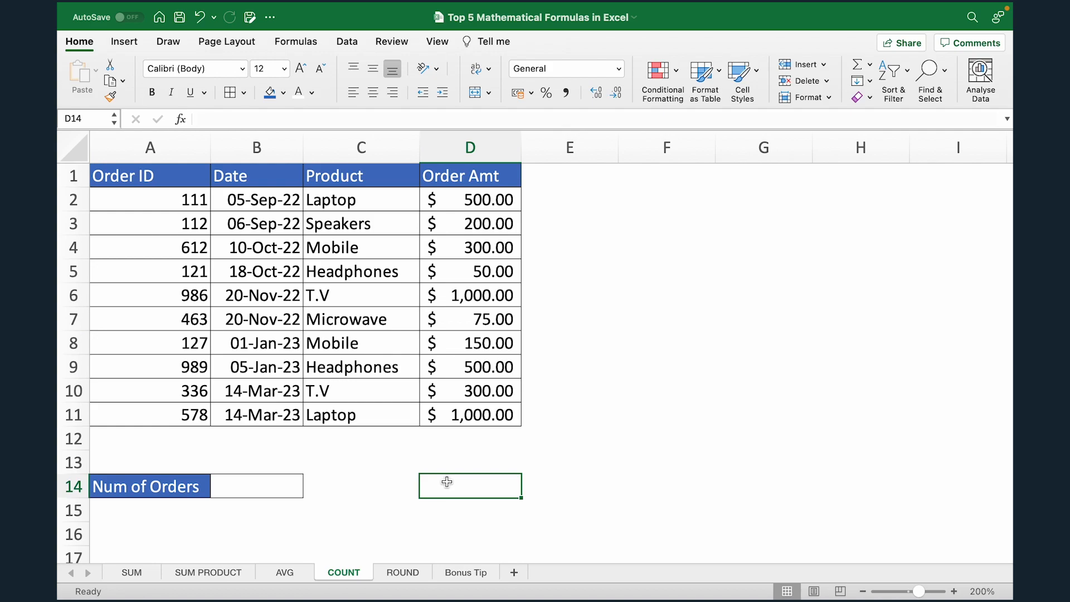
{"action": "left_click", "coordinate": [148, 203]}
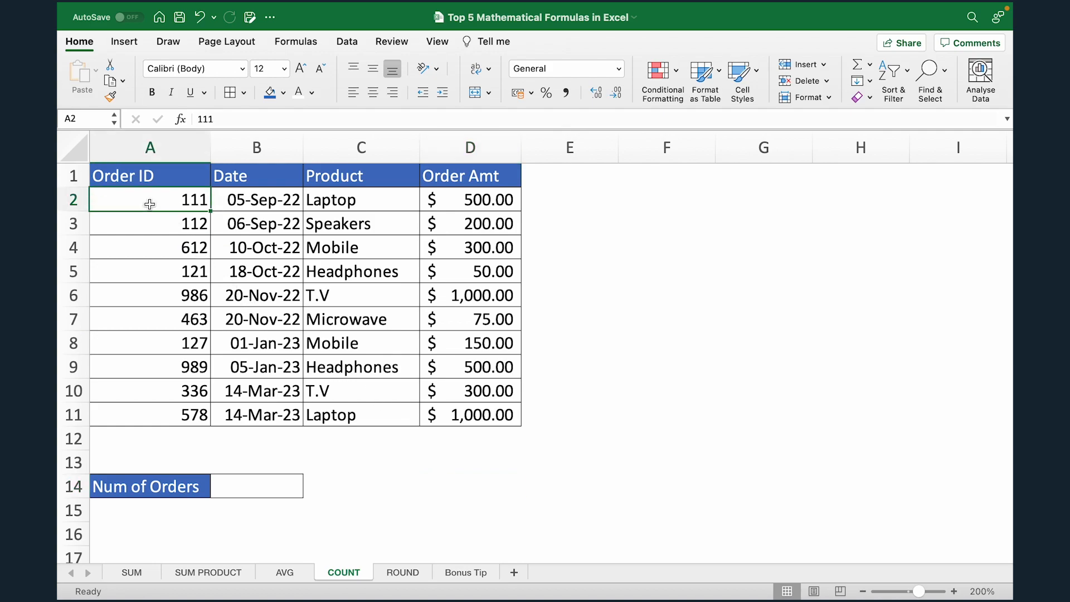
{"action": "left_click", "coordinate": [236, 200]}
{"action": "left_click", "coordinate": [339, 195]}
{"action": "left_click", "coordinate": [440, 201]}
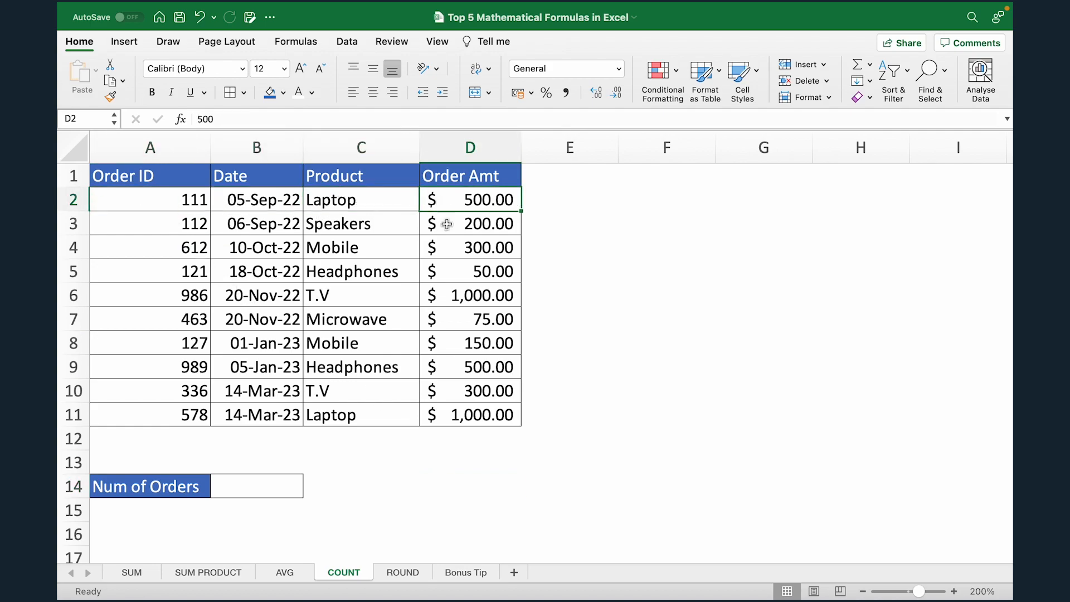
{"action": "left_click", "coordinate": [549, 205]}
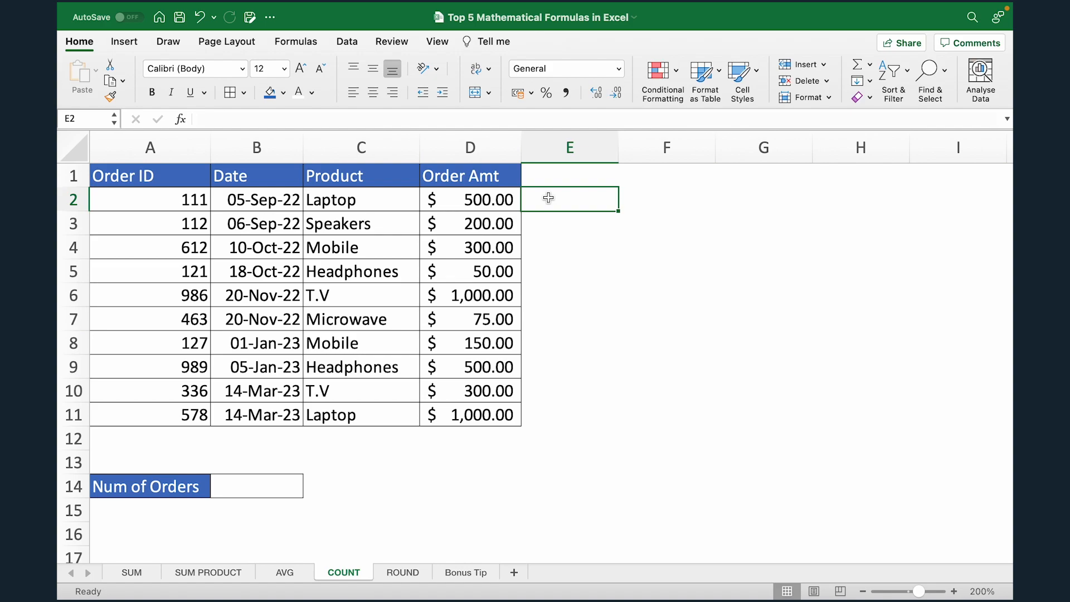
- Count the order IDs in B14 beside Num of Orders with =COUNT(A2:A11)
{"action": "left_click", "coordinate": [246, 489]}
{"action": "type", "text": "="}
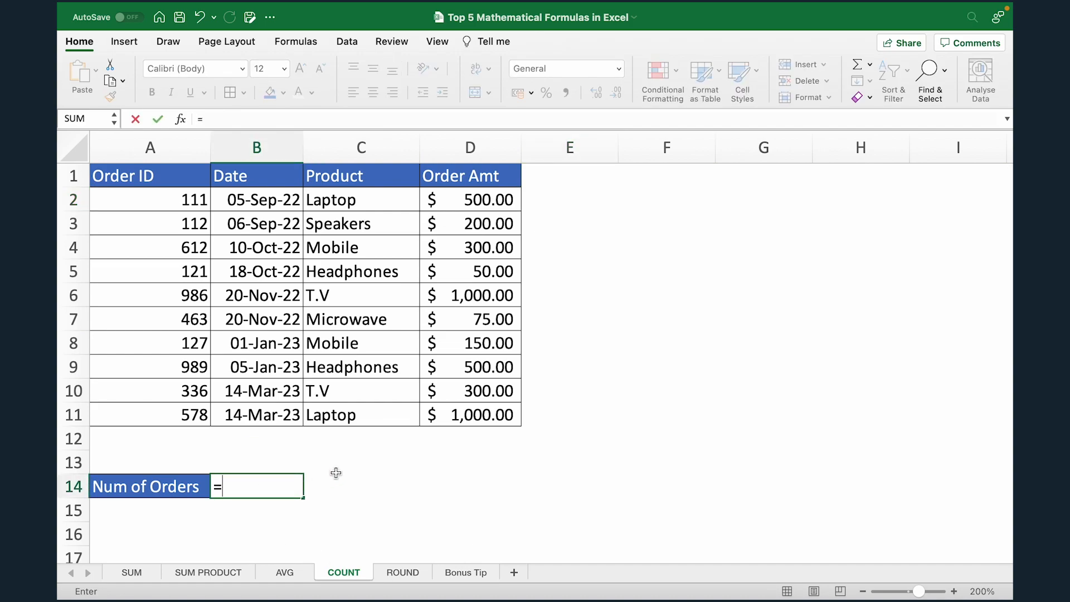
{"action": "type", "text": "COUNT"}
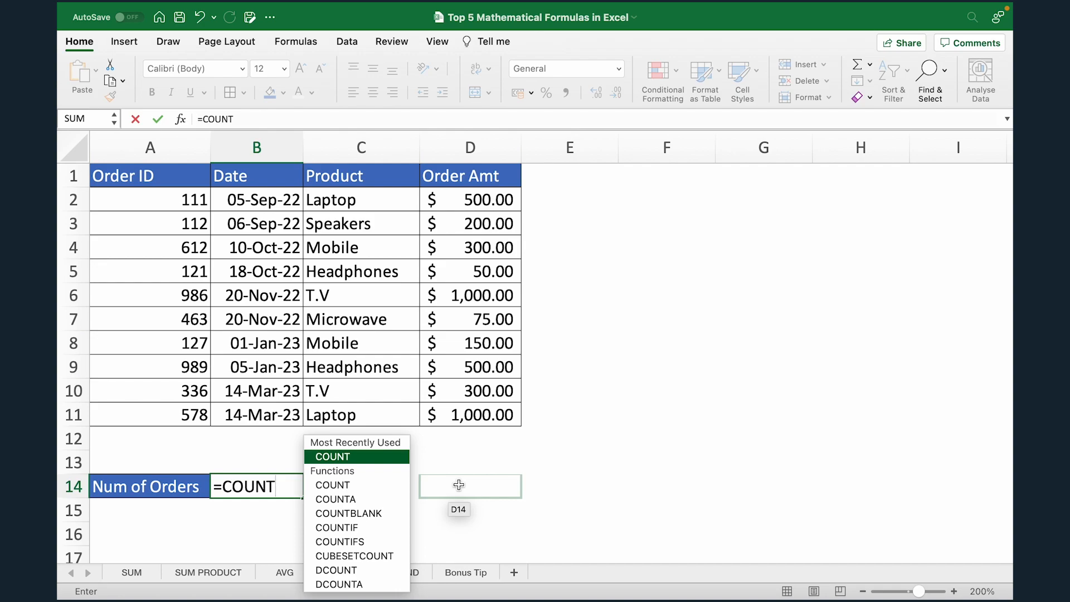
{"action": "type", "text": "("}
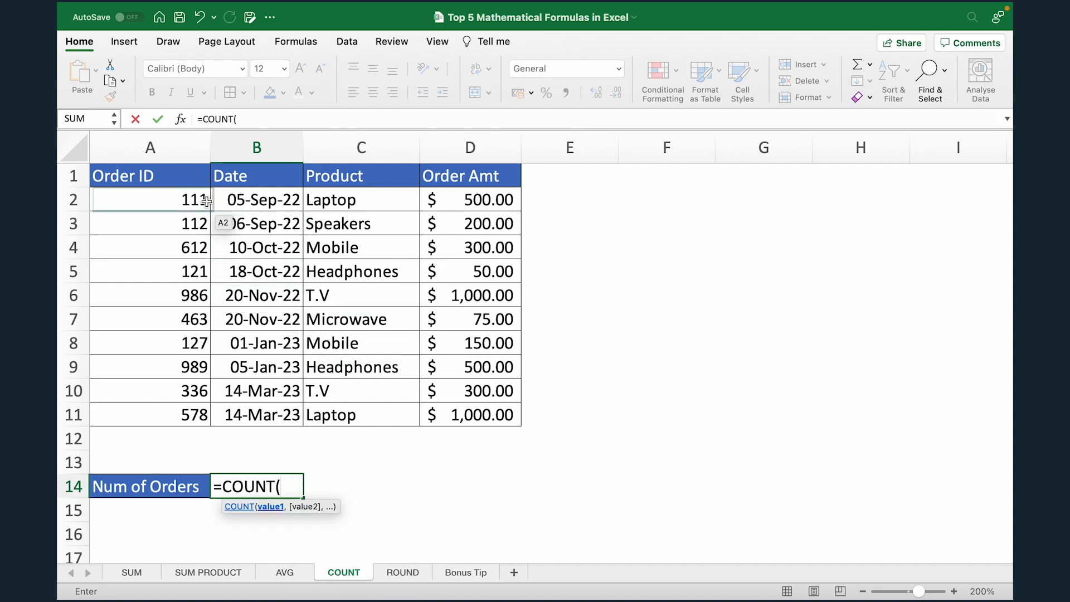
{"action": "left_click_drag", "start_coordinate": [195, 201], "coordinate": [192, 419]}
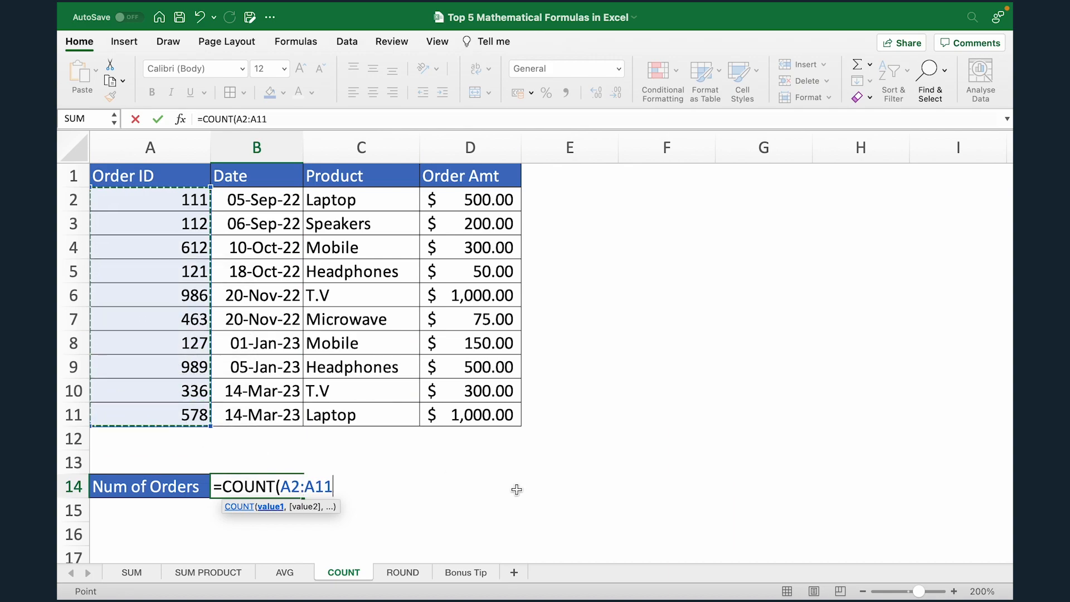
{"action": "type", "text": ")"}
{"action": "key", "text": "Return"}
{"action": "key", "text": "Up"}
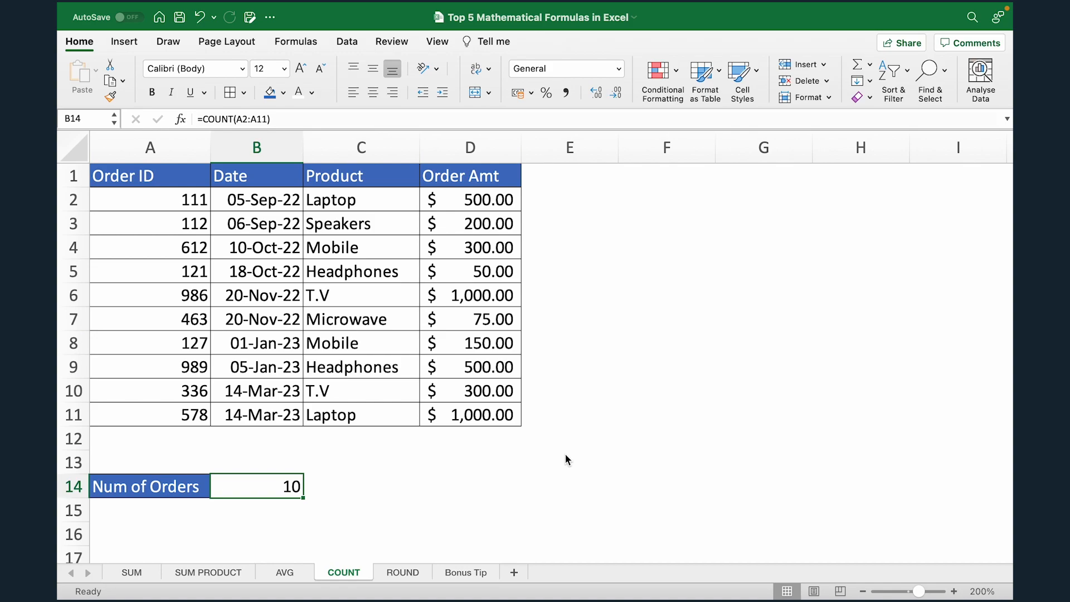
- Undo the order ID count and try counting the product names in B14 with =COUNT(C2:C11)
{"action": "key", "text": "super+z"}
{"action": "type", "text": "=COUNT("}
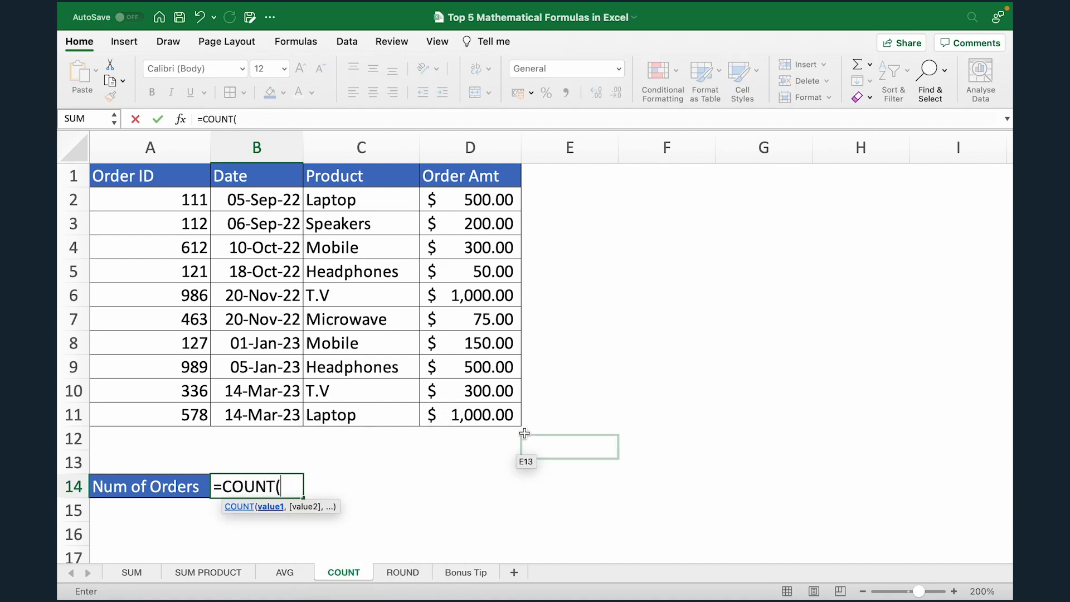
{"action": "left_click_drag", "start_coordinate": [369, 206], "coordinate": [387, 410]}
{"action": "key", "text": "Return"}
{"action": "key", "text": "Up"}
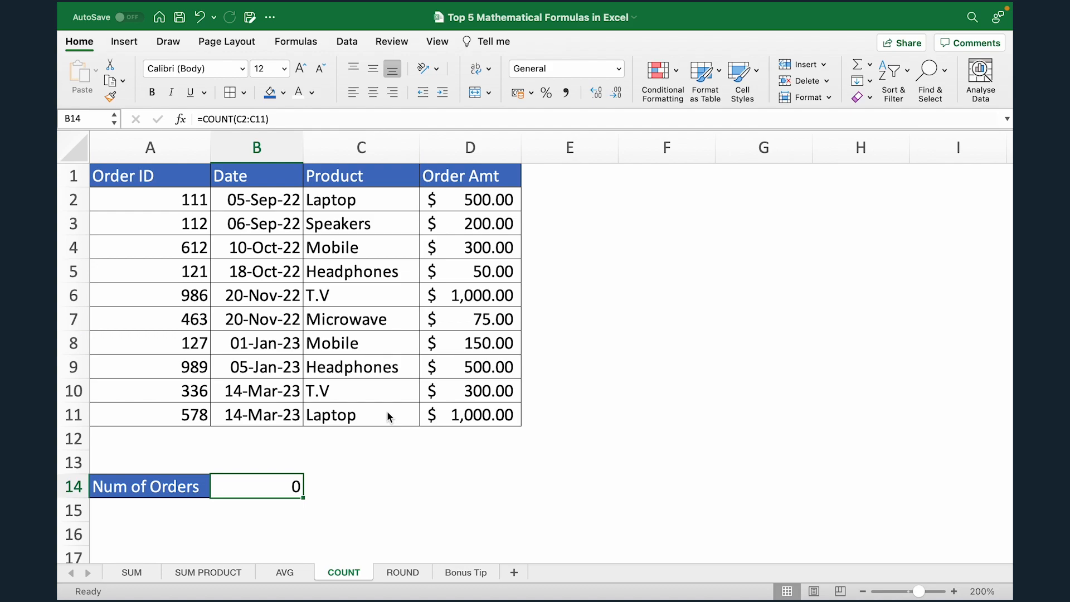
- Replace the formula in B14 with =COUNTA(C2:C11) to count the text entries in the Product column
{"action": "key", "text": "BackSpace"}
{"action": "type", "text": "="}
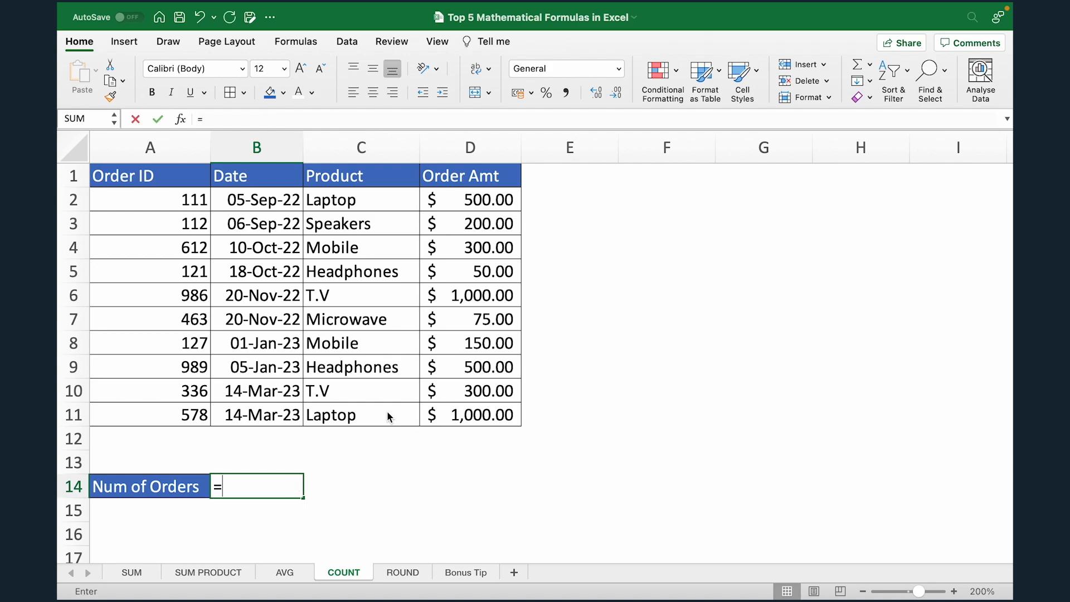
{"action": "type", "text": "COUNTA("}
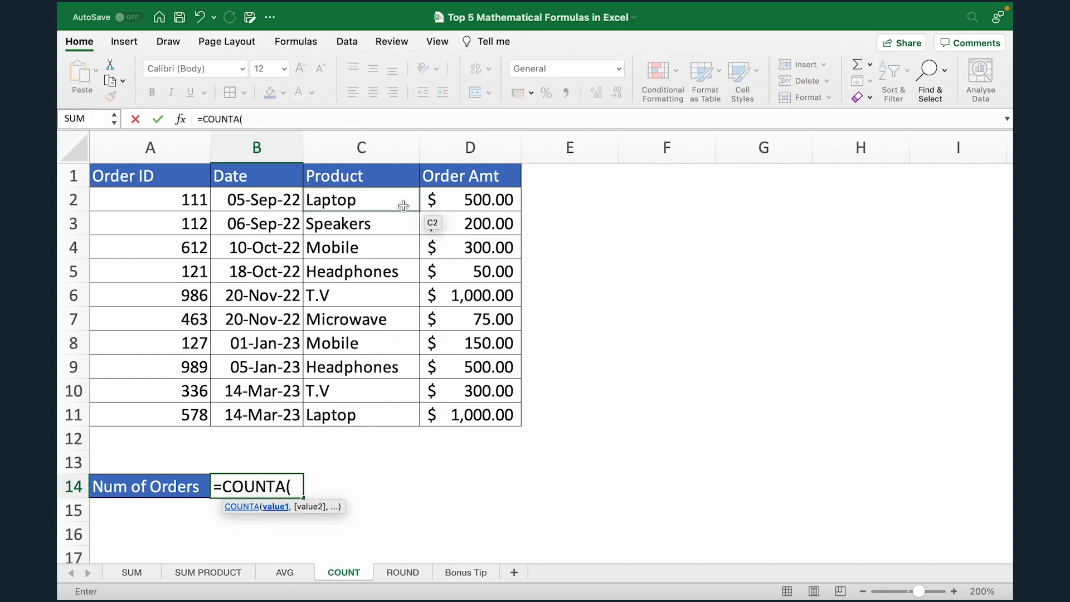
{"action": "left_click_drag", "start_coordinate": [393, 201], "coordinate": [395, 413]}
{"action": "type", "text": ")"}
{"action": "key", "text": "Return"}
{"action": "key", "text": "Up"}
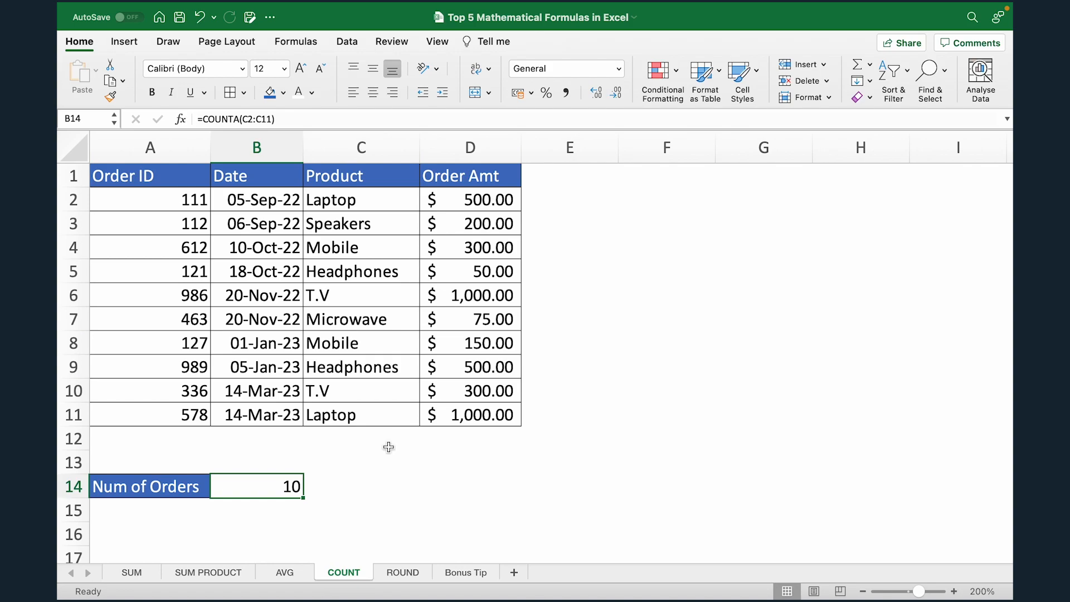
- On the ROUND sheet, round the Laptop sales value to zero decimals in C2 with =ROUND(B2,0)
{"action": "left_click", "coordinate": [399, 573]}
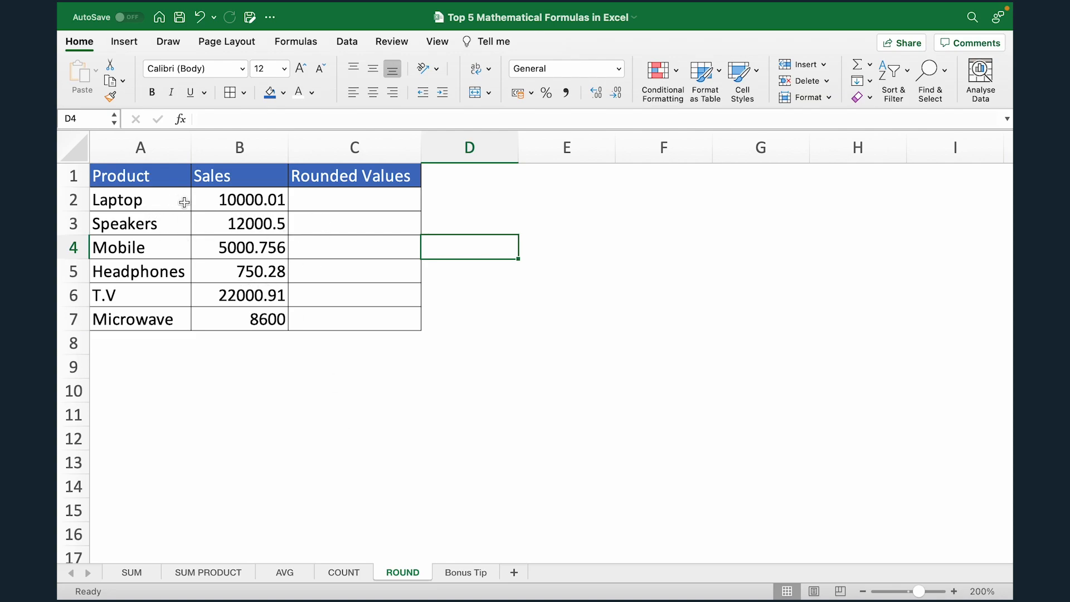
{"action": "left_click_drag", "start_coordinate": [211, 200], "coordinate": [239, 320]}
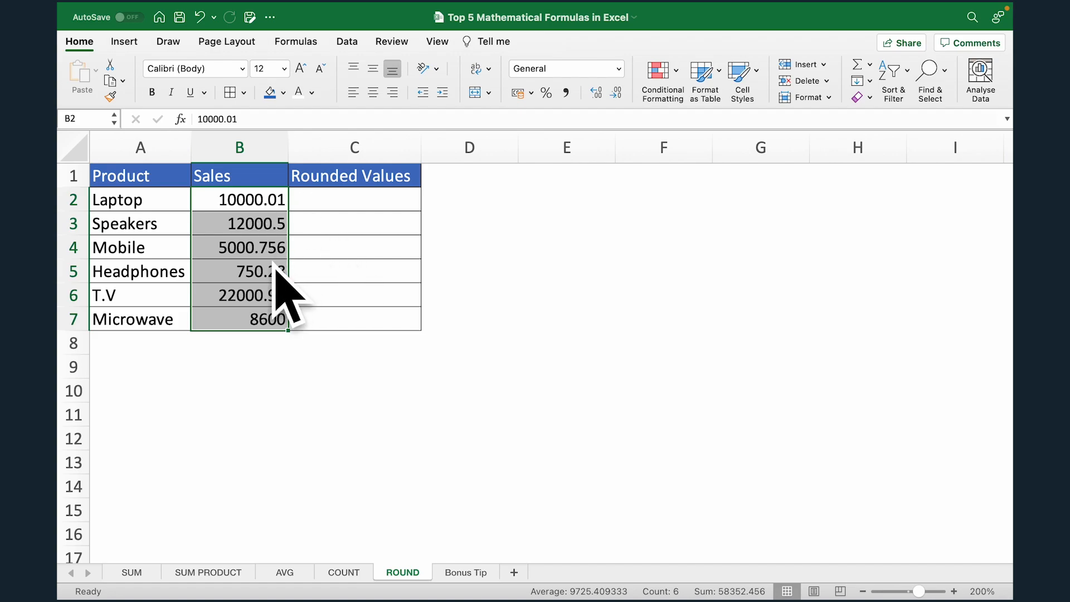
{"action": "left_click", "coordinate": [367, 204]}
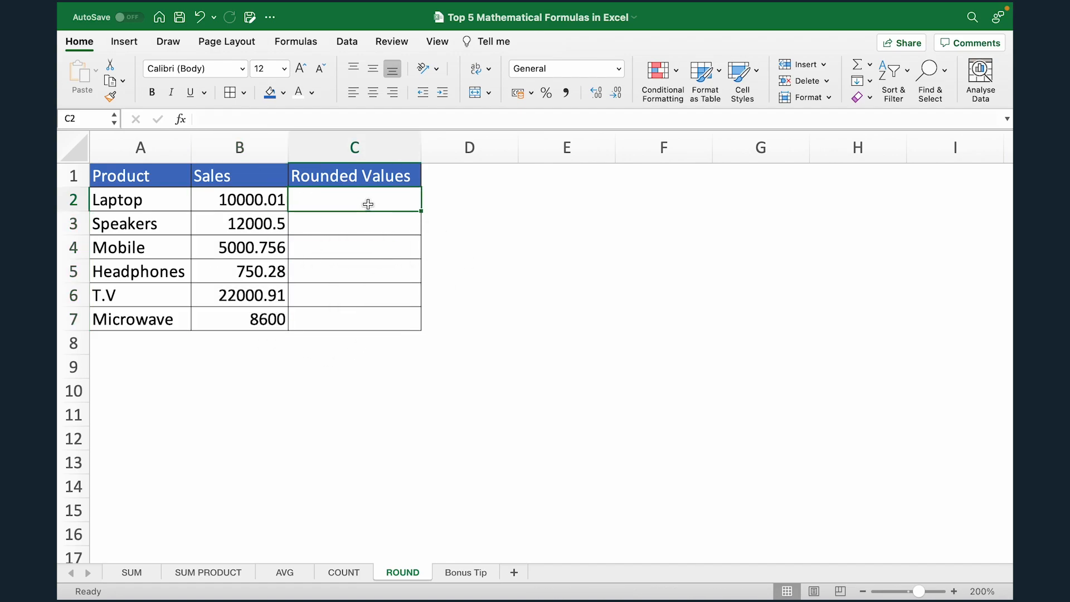
{"action": "type", "text": "=ROUND("}
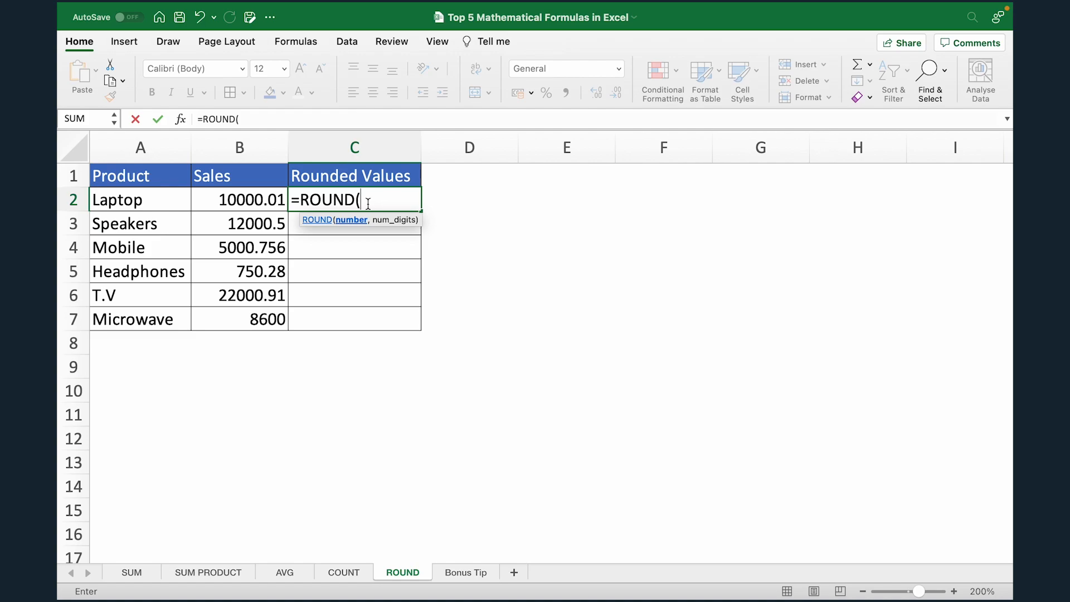
{"action": "left_click", "coordinate": [239, 194]}
{"action": "type", "text": ",0"}
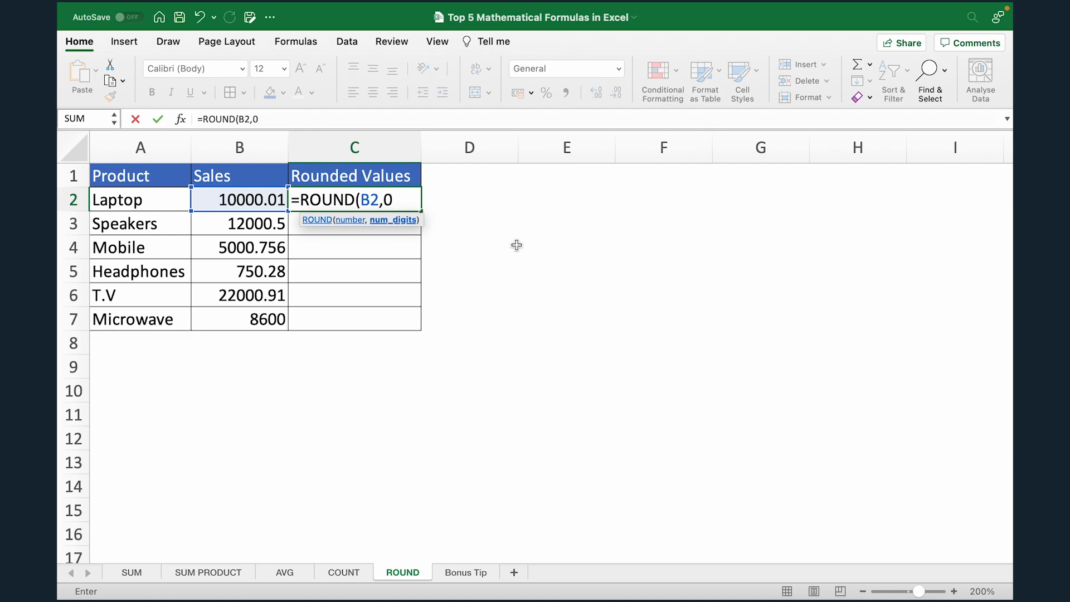
{"action": "type", "text": ")"}
{"action": "key", "text": "Return"}
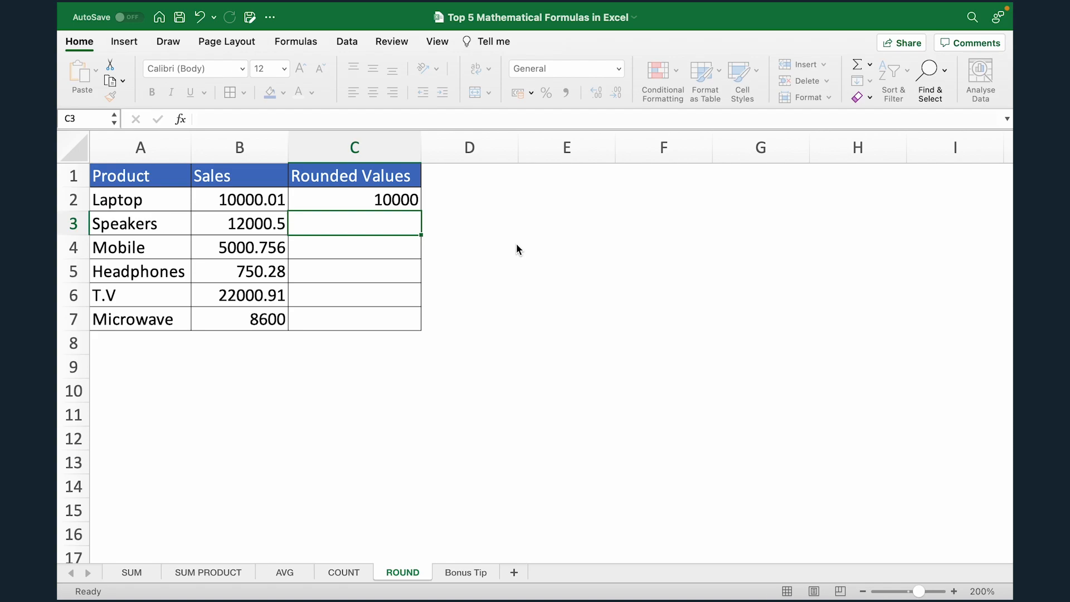
{"action": "key", "text": "Up"}
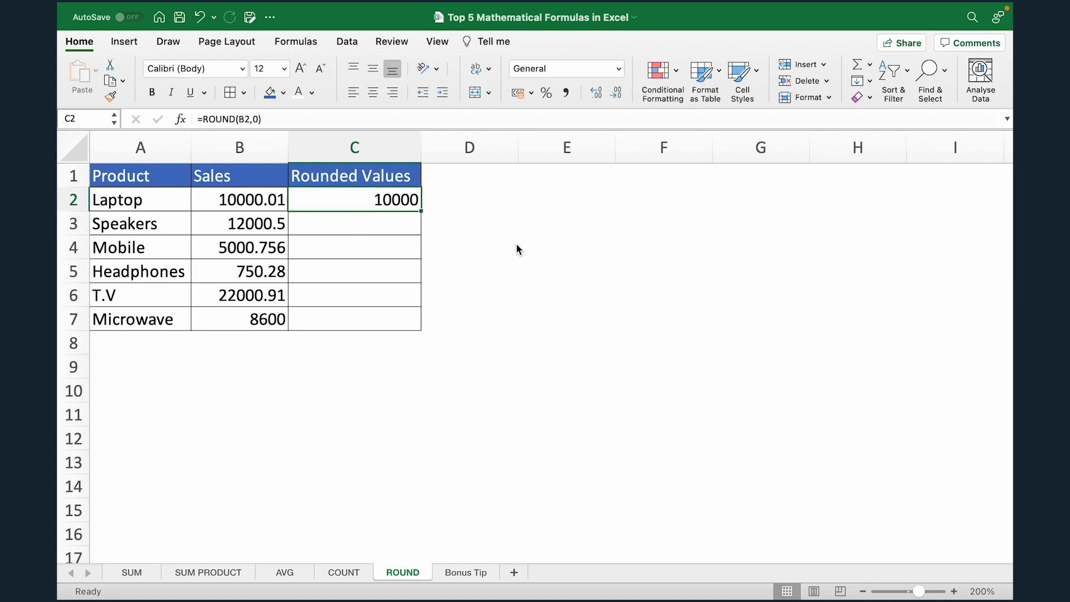
- Change the number of digits in the C2 rounding formula to 1, giving =ROUND(B2,1)
{"action": "double_click", "coordinate": [392, 201]}
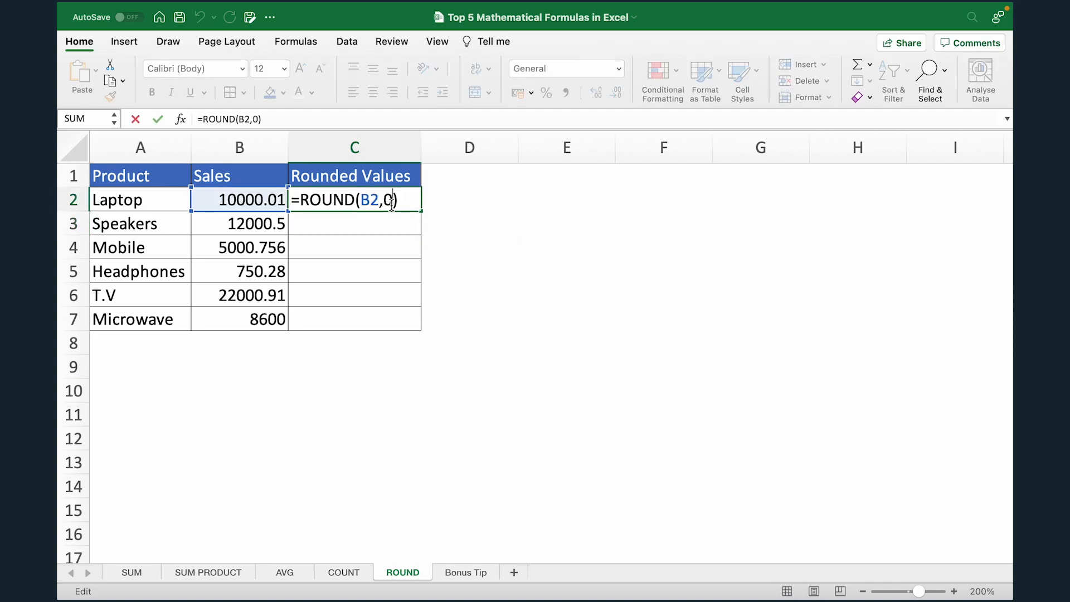
{"action": "key", "text": "BackSpace"}
{"action": "type", "text": "1"}
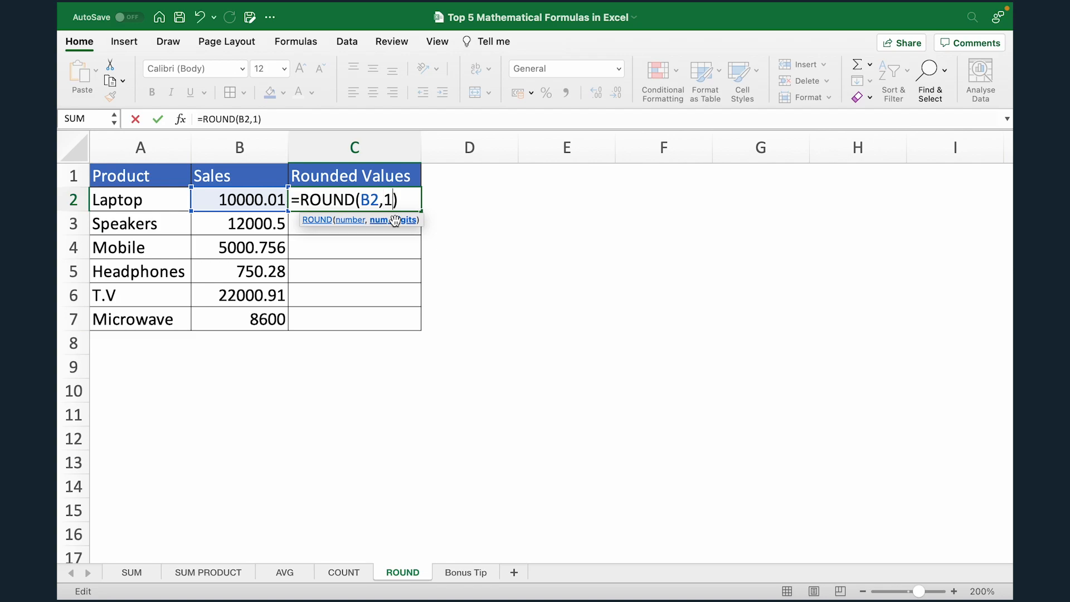
{"action": "key", "text": "Return"}
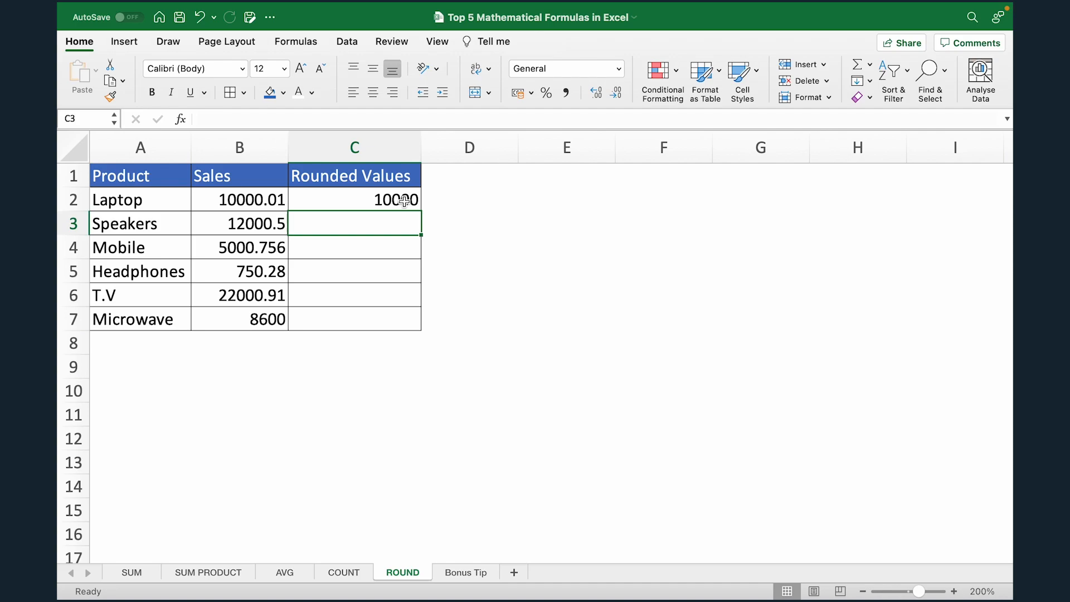
- Set the number of digits in the Laptop row's ROUND formula in C2 to 2
{"action": "double_click", "coordinate": [405, 200]}
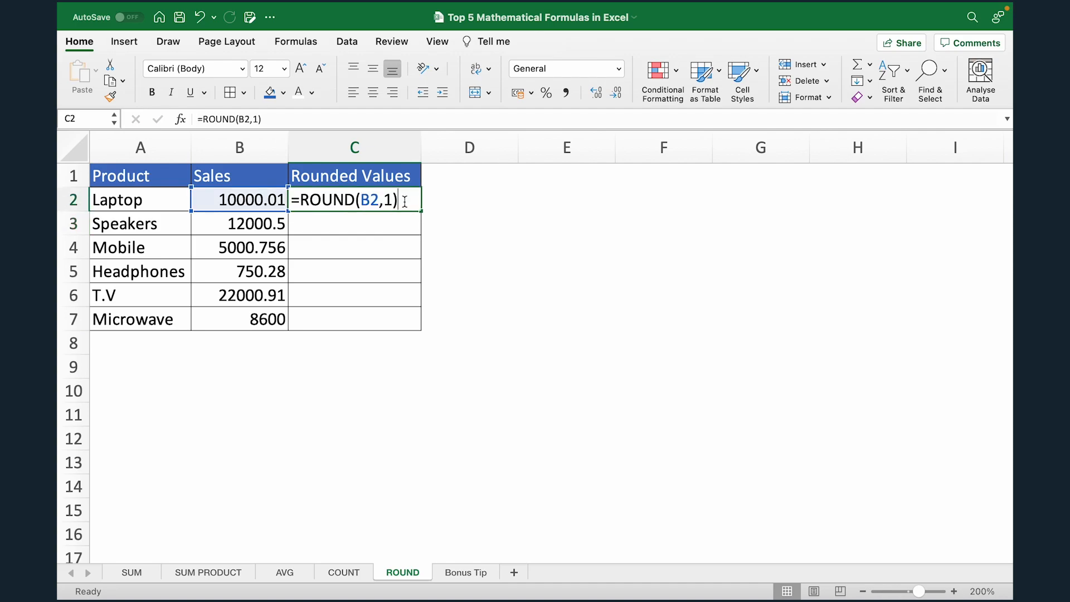
{"action": "key", "text": "BackSpace"}
{"action": "type", "text": "2"}
{"action": "key", "text": "Return"}
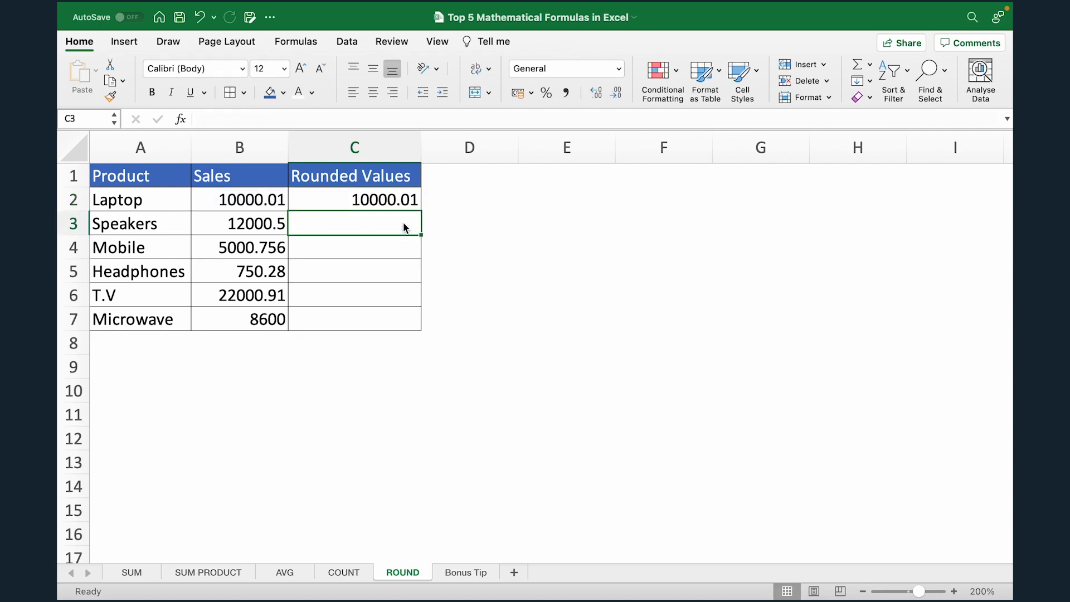
- Round the Speakers sales value to zero decimals in C3 with =ROUND(B3,0)
{"action": "key", "text": "Up"}
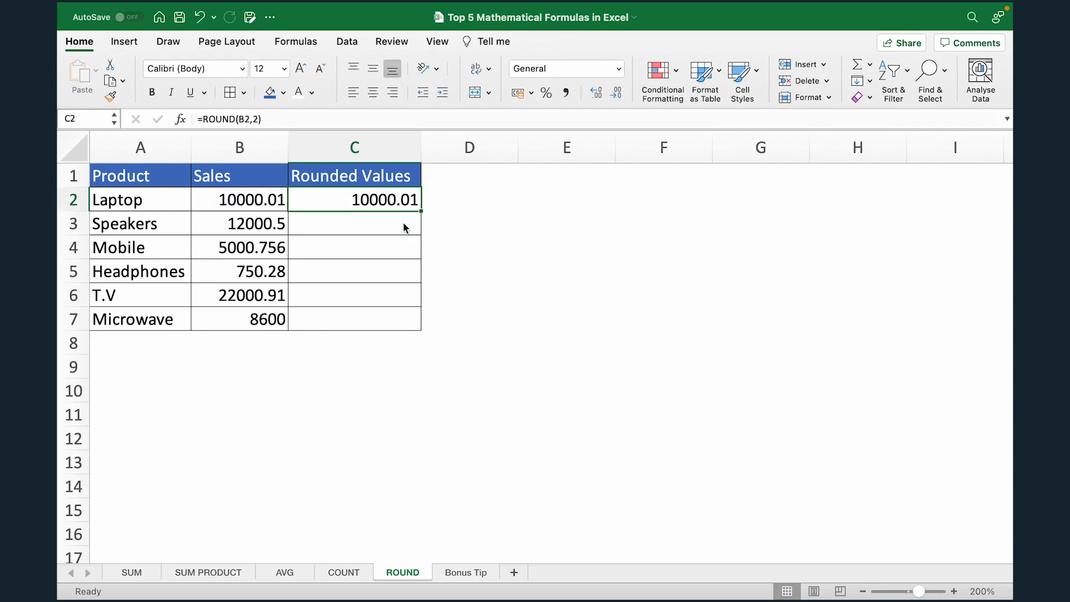
{"action": "left_click", "coordinate": [405, 227]}
{"action": "key", "text": "Left"}
{"action": "key", "text": "Right"}
{"action": "key", "text": "Left"}
{"action": "key", "text": "Right"}
{"action": "type", "text": "=ROUND("}
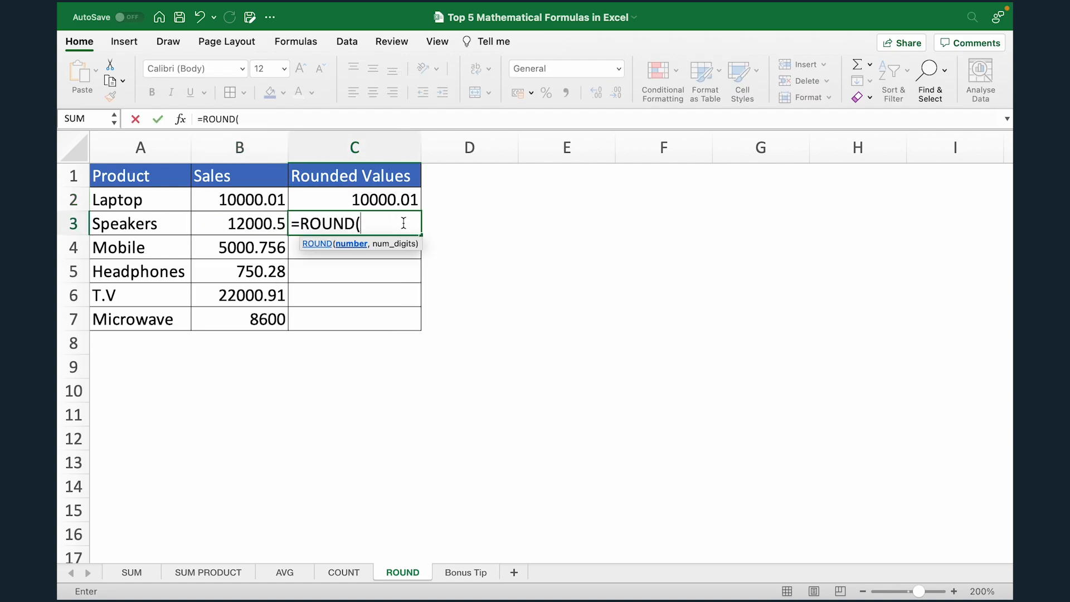
{"action": "key", "text": "Left"}
{"action": "type", "text": ",0)"}
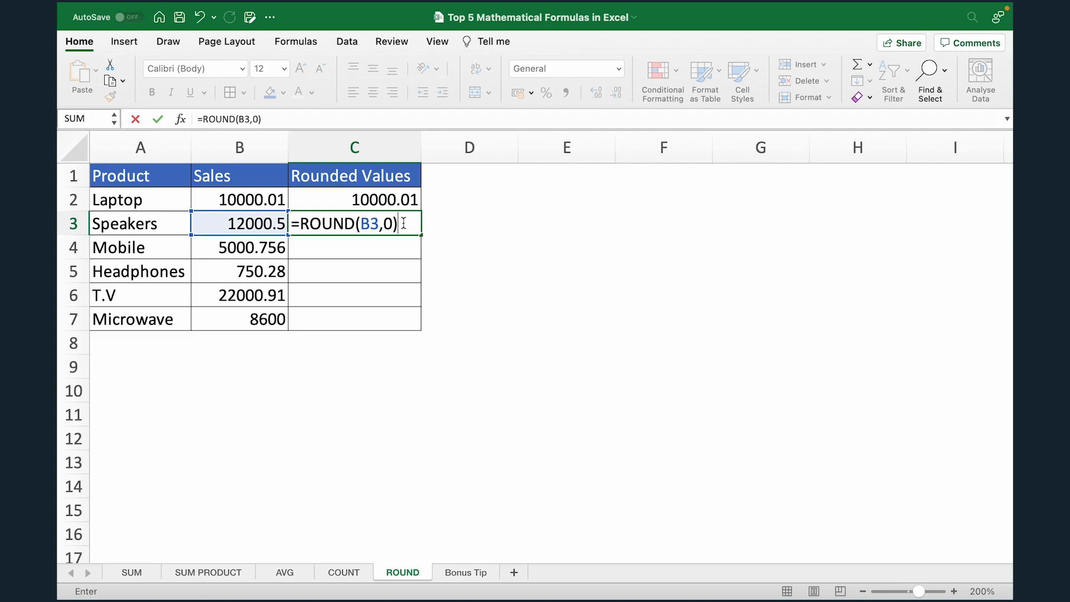
{"action": "key", "text": "Return"}
{"action": "left_click", "coordinate": [440, 221]}
{"action": "key", "text": "Left"}
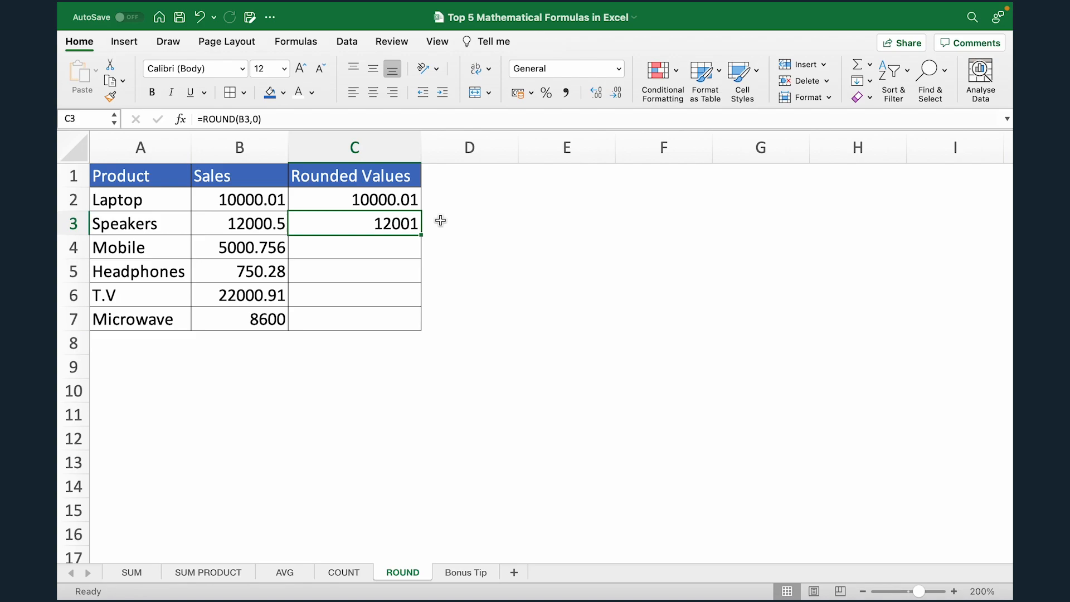
- Change the Speakers sales value in B3 to 12000.4 to test how the rounding in C3 responds
{"action": "key", "text": "Left"}
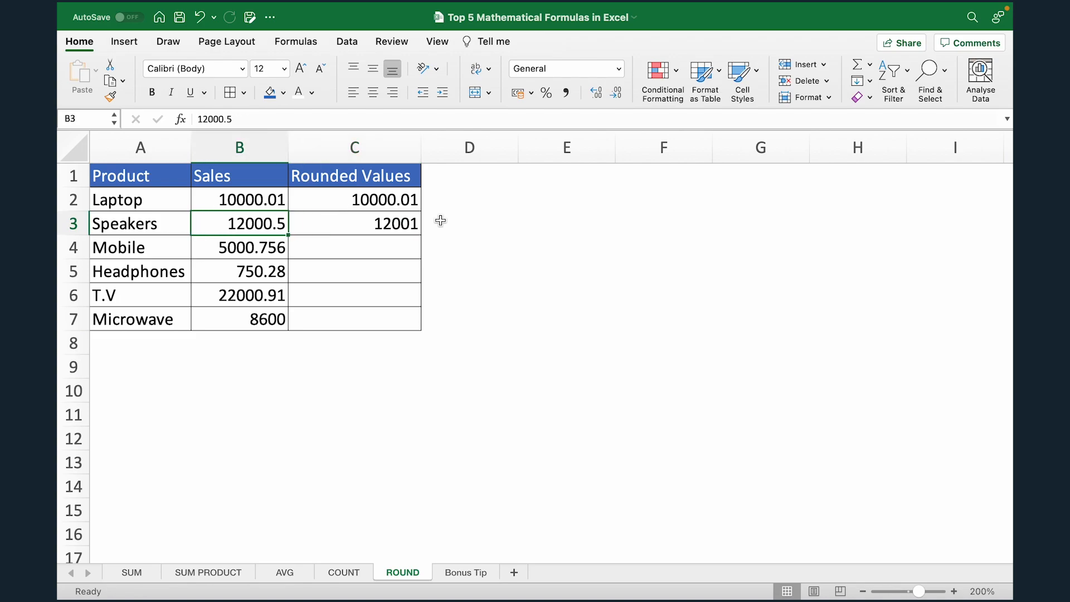
{"action": "left_click", "coordinate": [237, 118]}
{"action": "key", "text": "BackSpace"}
{"action": "type", "text": "4"}
{"action": "key", "text": "Tab"}
{"action": "key", "text": "Right"}
{"action": "key", "text": "Left"}
- Set the Speakers sales value in B3 back to 12000.5
{"action": "key", "text": "Left"}
{"action": "left_click", "coordinate": [241, 117]}
{"action": "key", "text": "BackSpace"}
{"action": "type", "text": "5"}
{"action": "key", "text": "Return"}
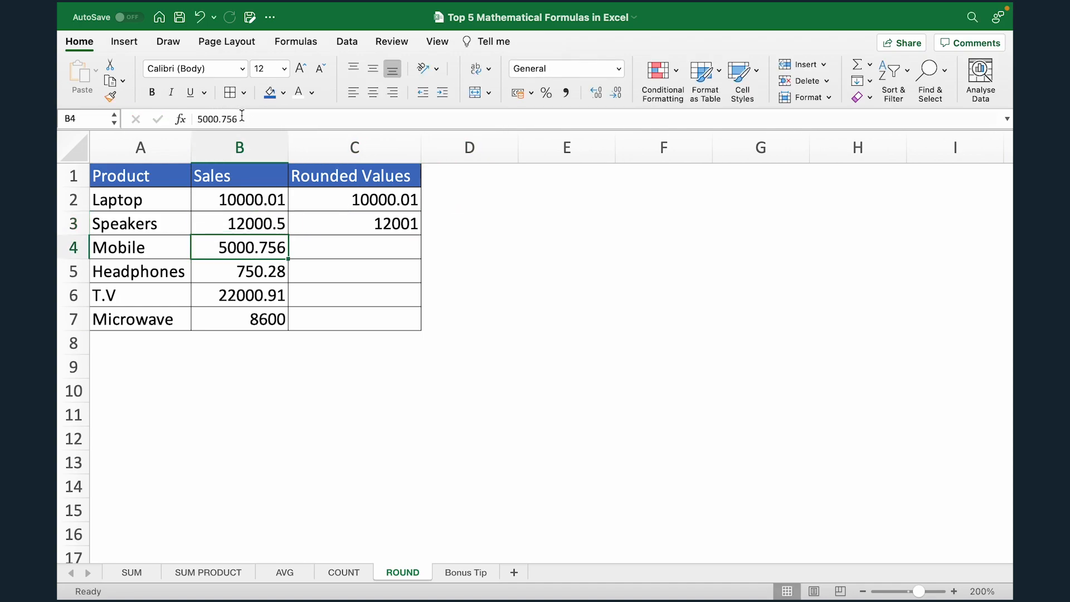
- Round the Mobile sales value to two decimals in C4 with =ROUND(B4,2)
{"action": "key", "text": "Right"}
{"action": "type", "text": "=ROUND("}
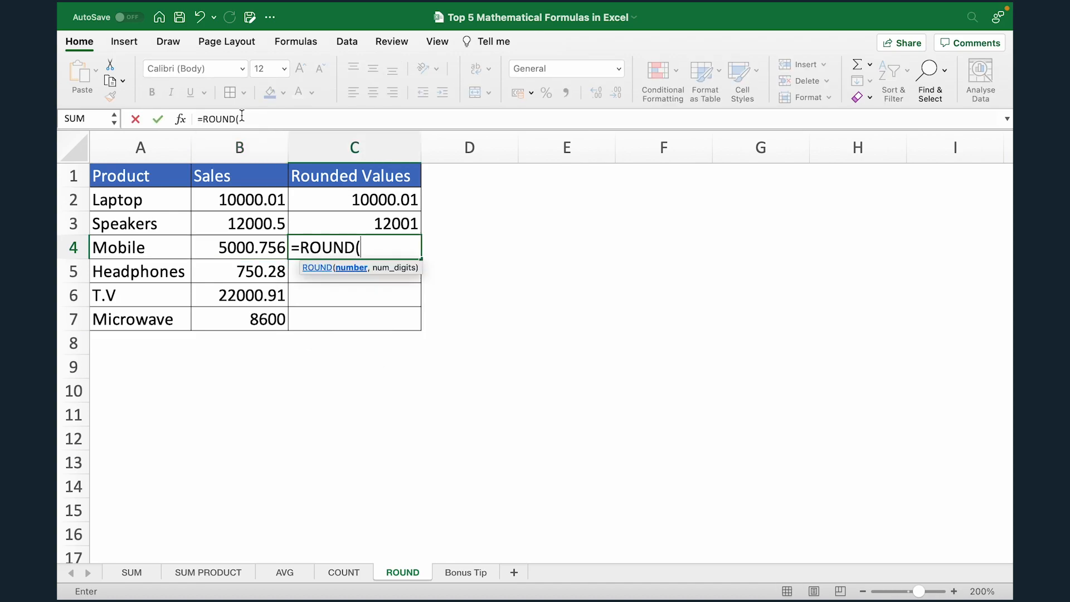
{"action": "key", "text": "Left"}
{"action": "type", "text": ","}
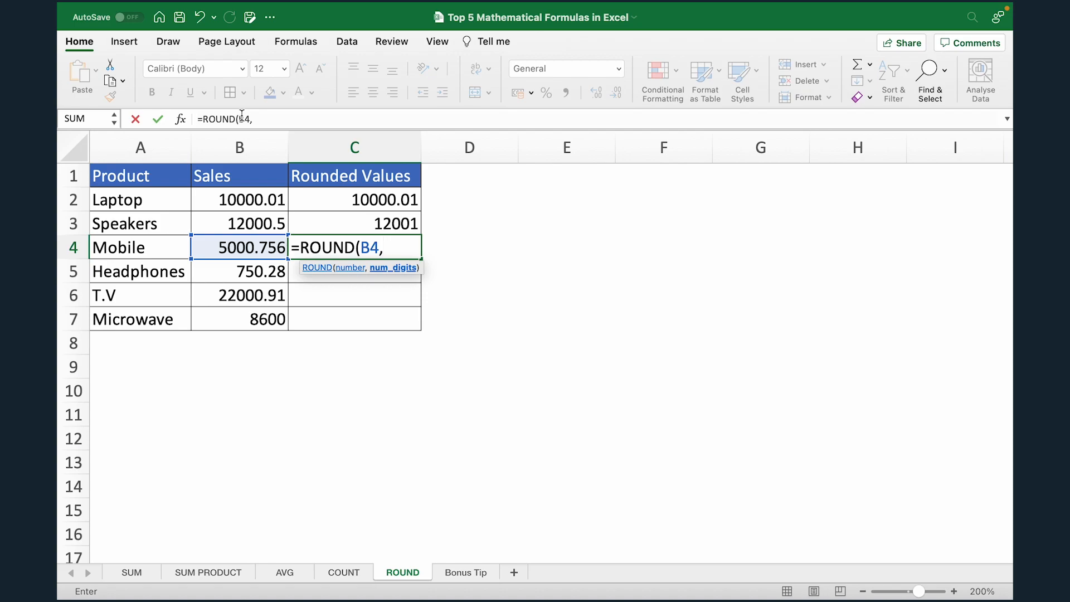
{"action": "type", "text": "2)"}
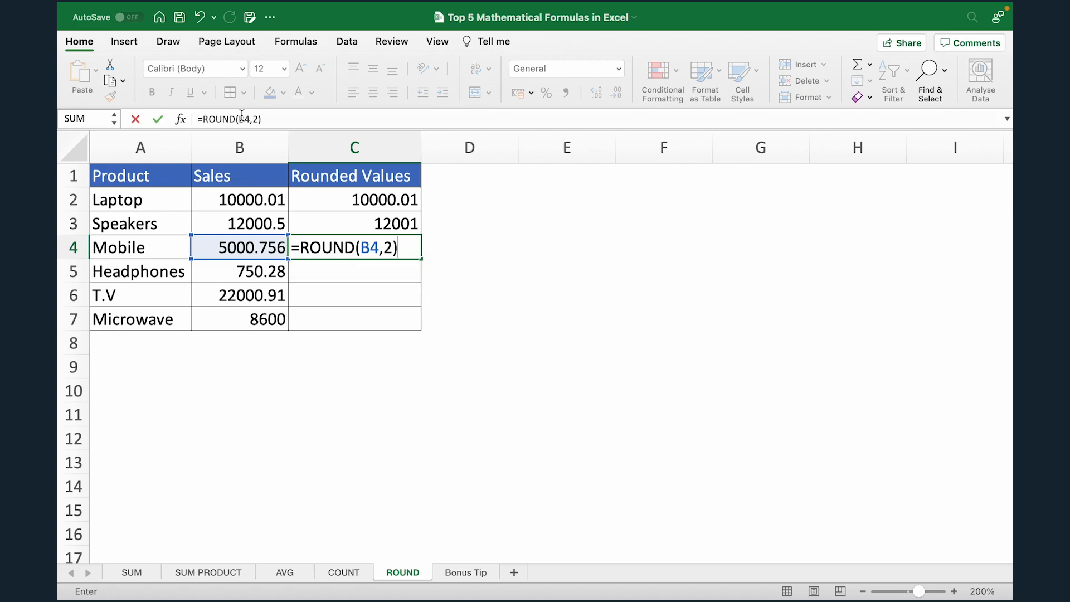
{"action": "key", "text": "Return"}
{"action": "key", "text": "Up"}
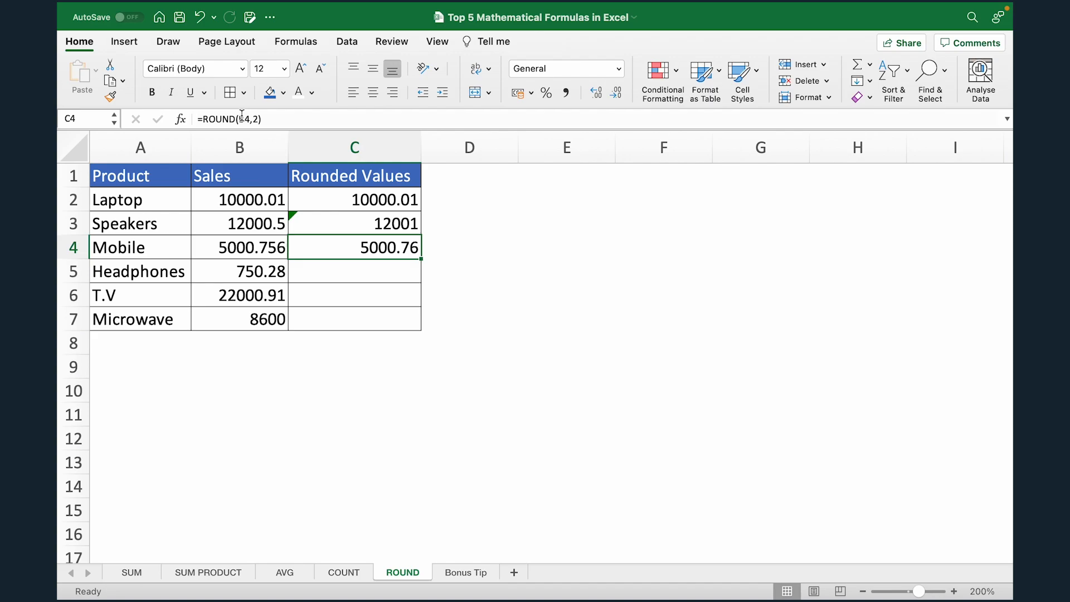
- Round the Headphones sales value to zero decimals in C5 with =ROUND(B5,0)
{"action": "left_click", "coordinate": [363, 270]}
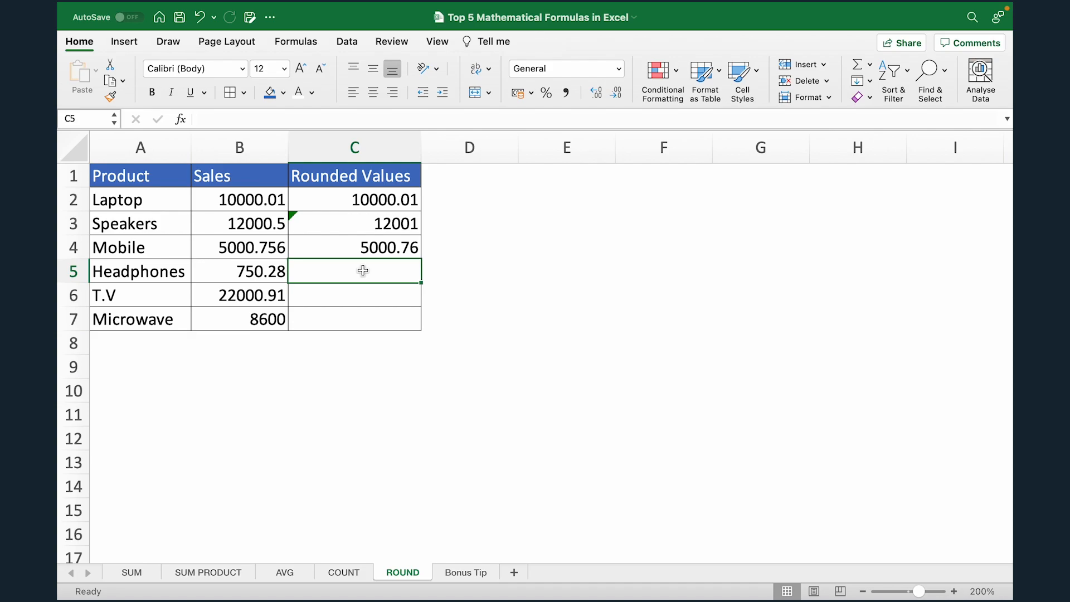
{"action": "type", "text": "=ROU"}
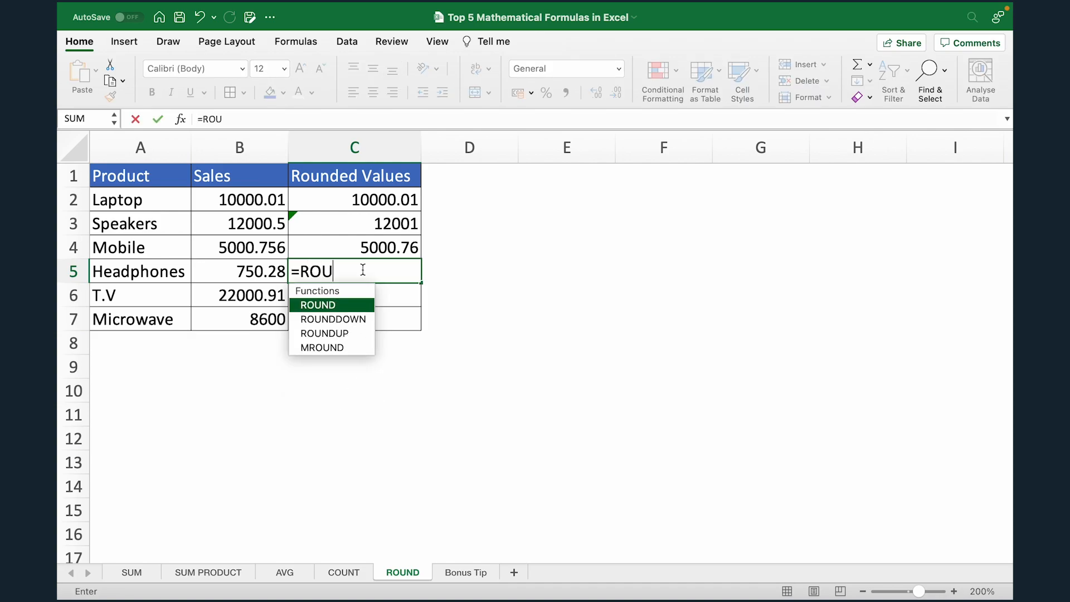
{"action": "type", "text": "ND(B5,0)"}
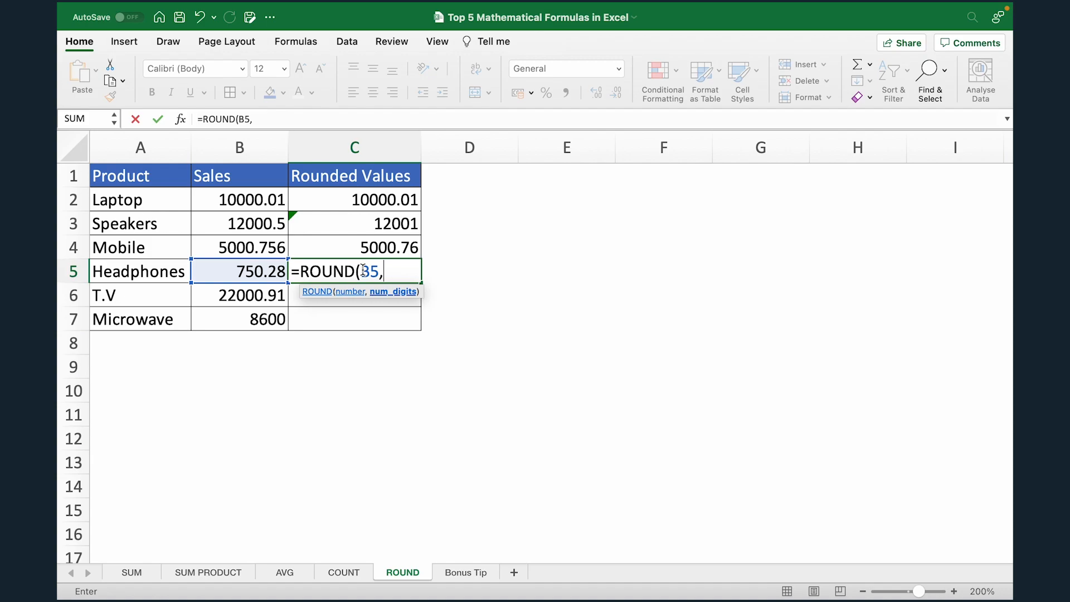
{"action": "key", "text": "Return"}
- Copy the rounding formula from C5 into C6 and C7 for the T.V and Microwave rows
{"action": "left_click", "coordinate": [363, 270]}
{"action": "key", "text": "super+c"}
{"action": "key", "text": "Down"}
{"action": "key", "text": "super+v"}
{"action": "key", "text": "Down"}
{"action": "key", "text": "super+v"}
{"action": "key", "text": "Return"}
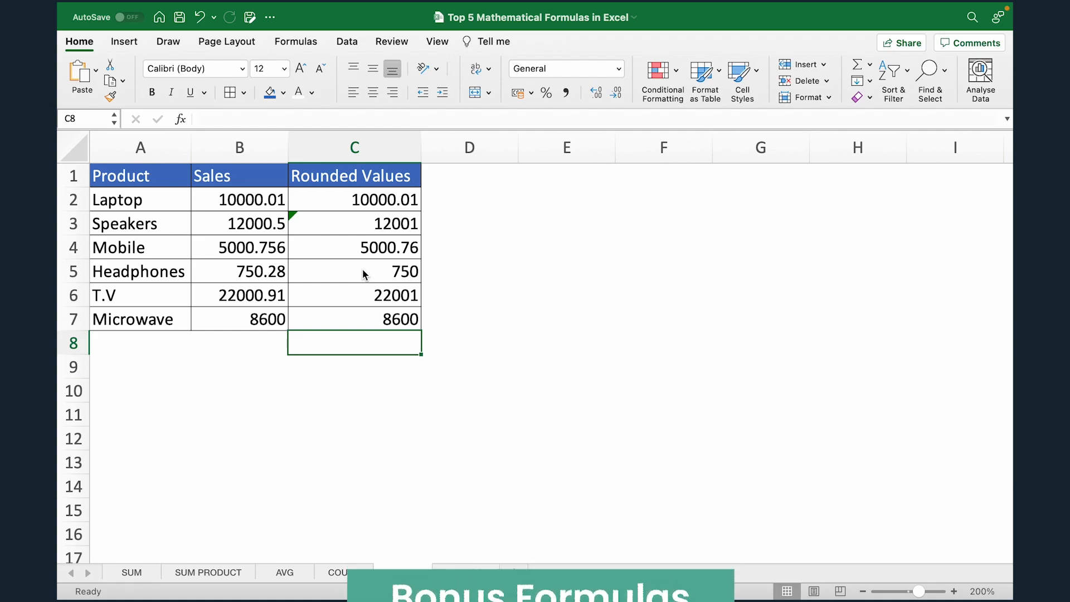
- On the Bonus Tip sheet, calculate the highest student score in B10 with =MAX(B2:B8)
{"action": "left_click", "coordinate": [460, 580]}
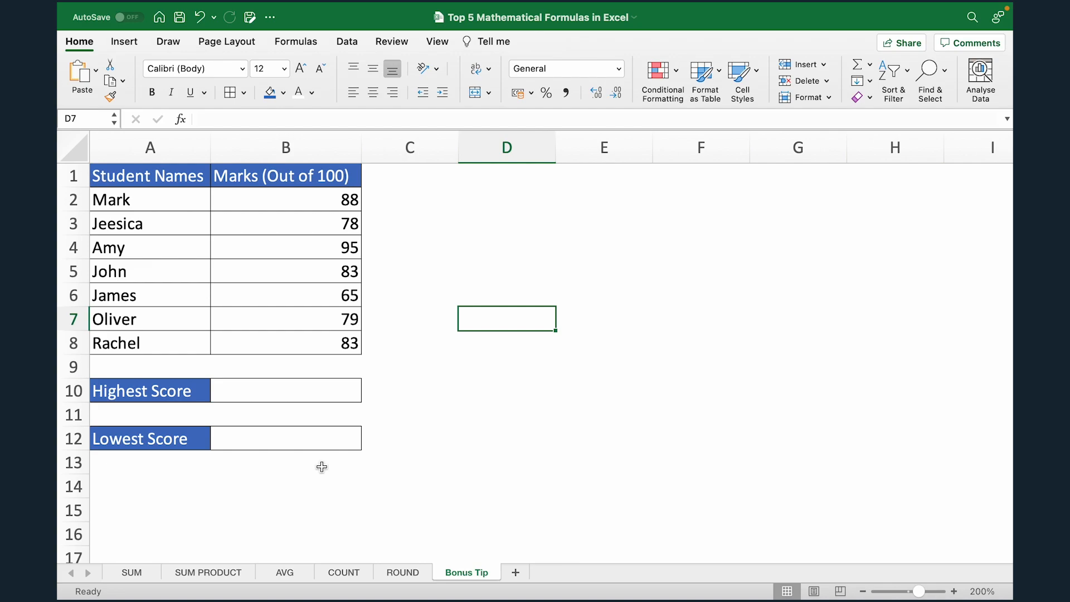
{"action": "left_click_drag", "start_coordinate": [172, 198], "coordinate": [167, 340]}
{"action": "left_click_drag", "start_coordinate": [286, 200], "coordinate": [304, 347]}
{"action": "left_click", "coordinate": [416, 283]}
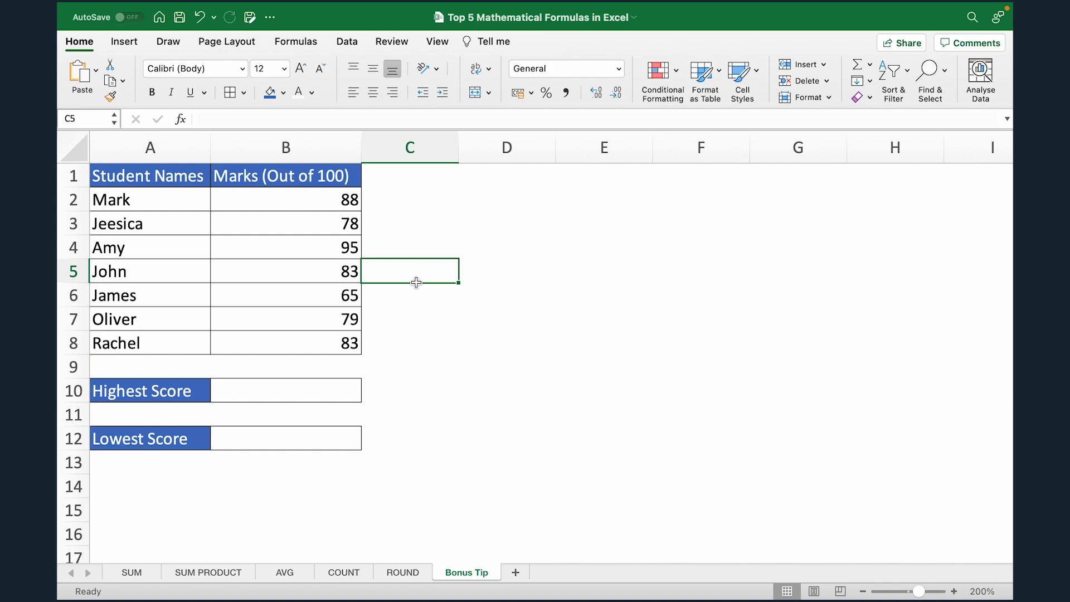
{"action": "left_click", "coordinate": [331, 390]}
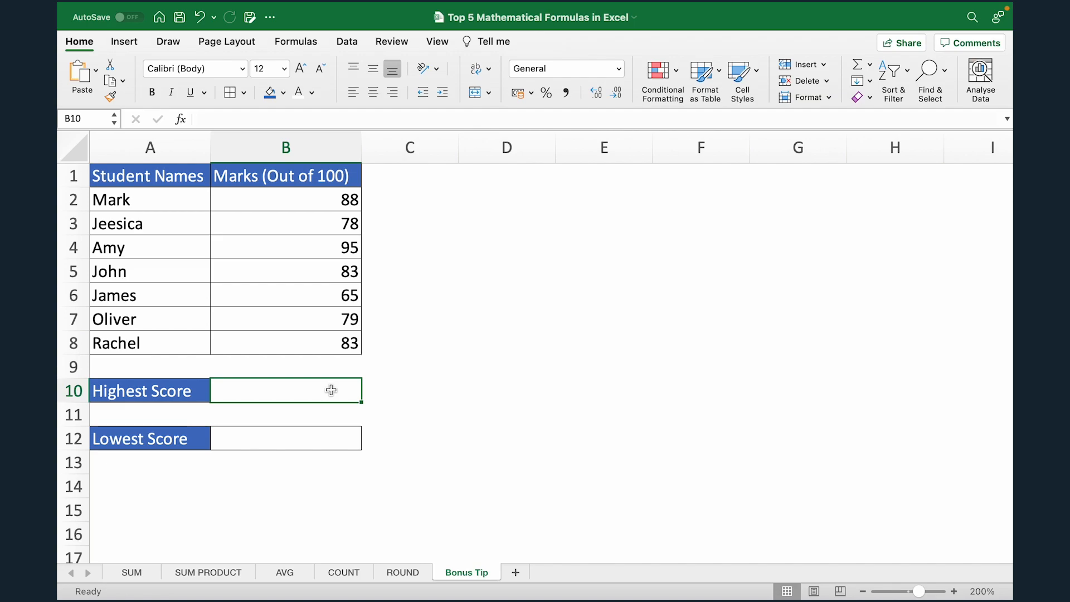
{"action": "type", "text": "=MA"}
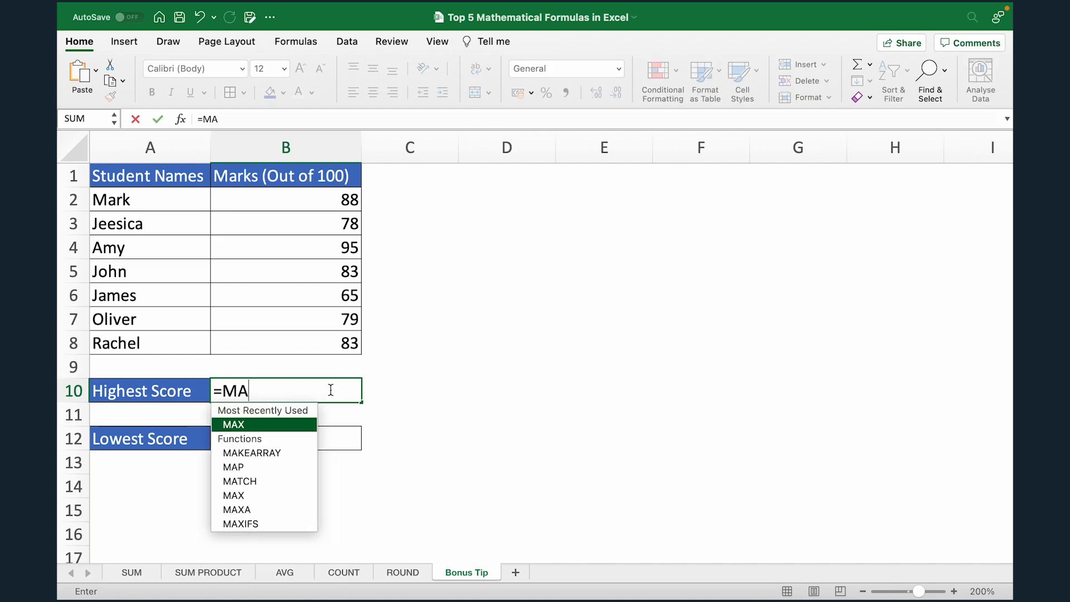
{"action": "type", "text": "X("}
{"action": "left_click_drag", "start_coordinate": [316, 200], "coordinate": [309, 336]}
{"action": "type", "text": ")"}
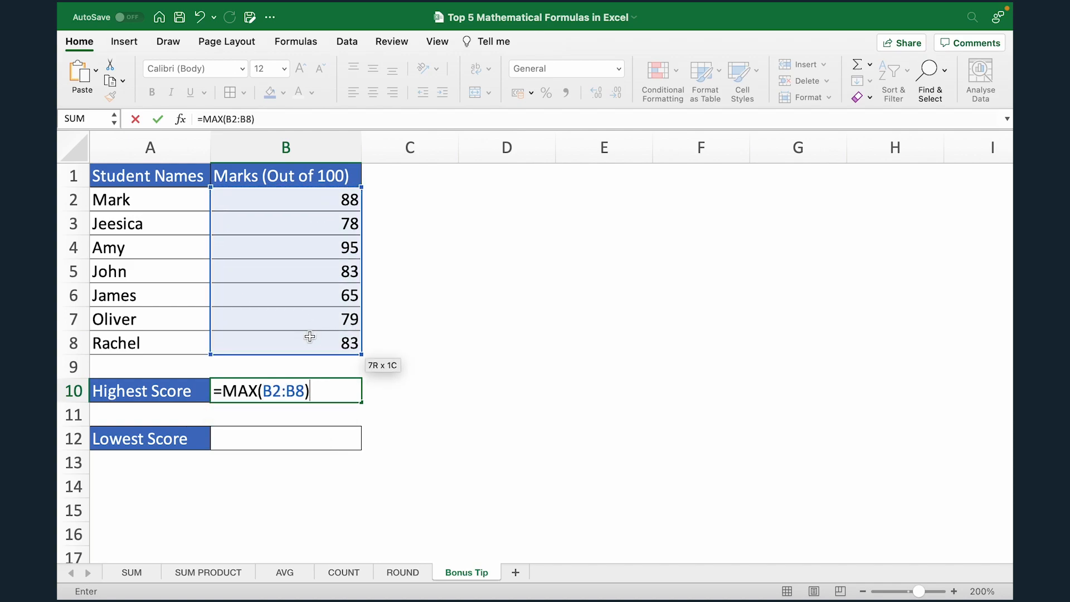
{"action": "key", "text": "Return"}
{"action": "key", "text": "Up"}
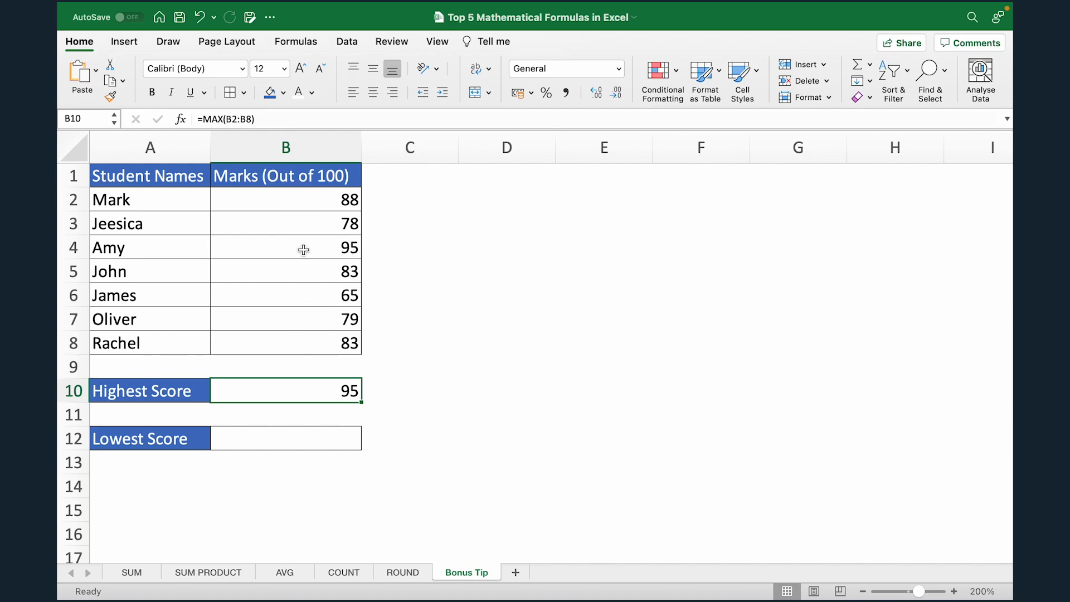
- Calculate the lowest student score in B12 with =MIN(B2:B8)
{"action": "left_click", "coordinate": [260, 439]}
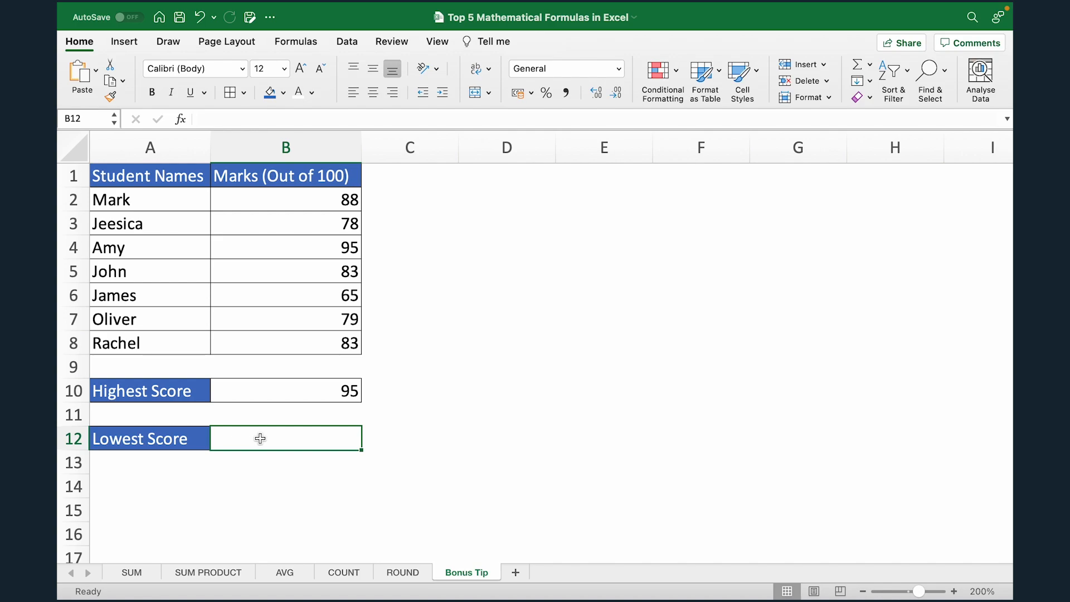
{"action": "type", "text": "=M"}
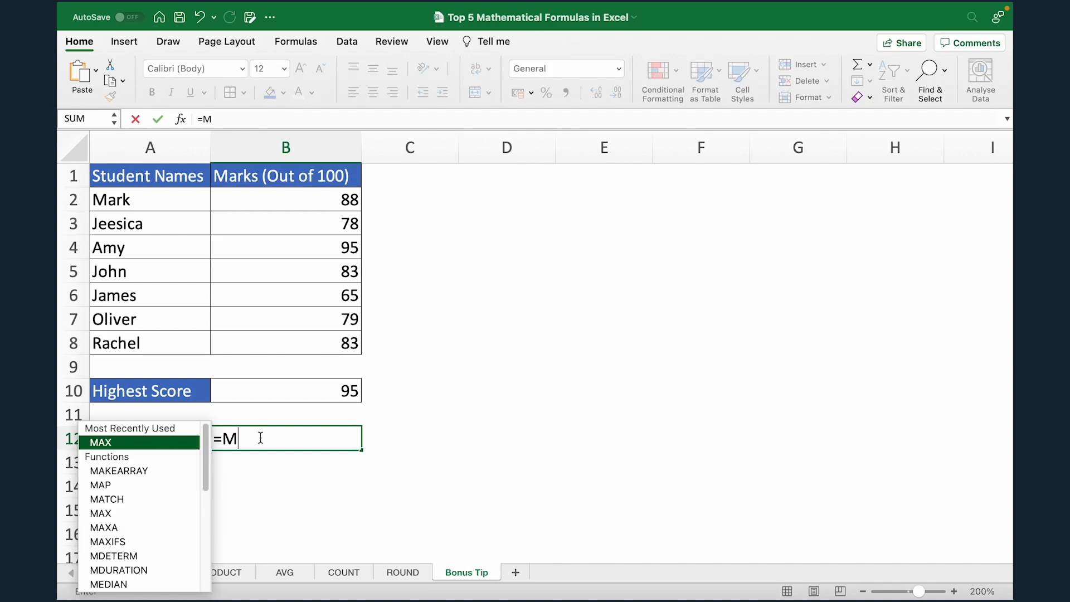
{"action": "type", "text": "IN("}
{"action": "left_click_drag", "start_coordinate": [295, 199], "coordinate": [293, 343]}
{"action": "type", "text": ")"}
{"action": "key", "text": "Return"}
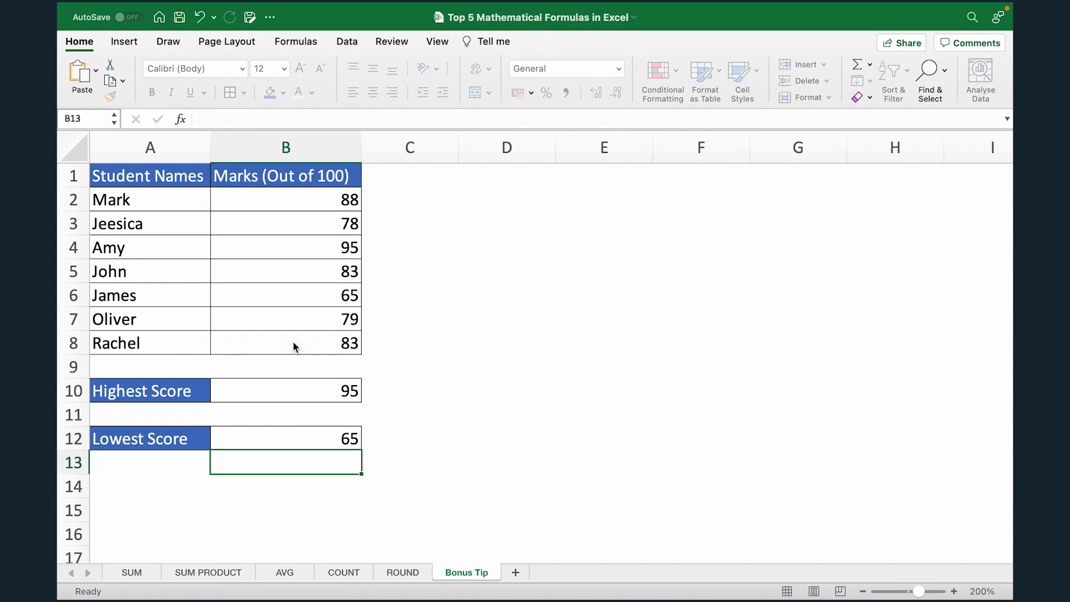
{"action": "key", "text": "Return"}
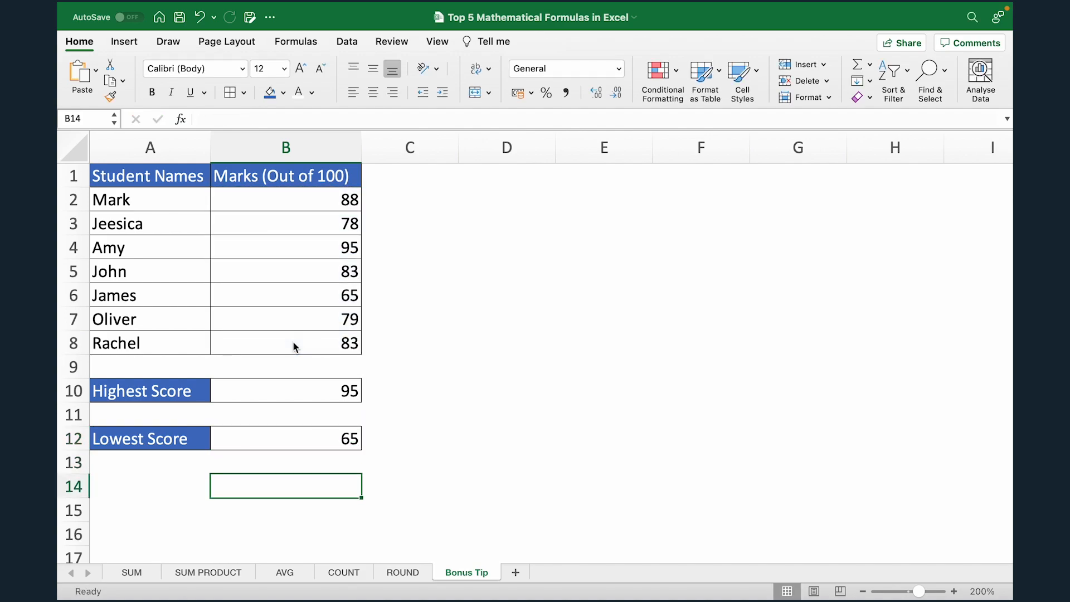